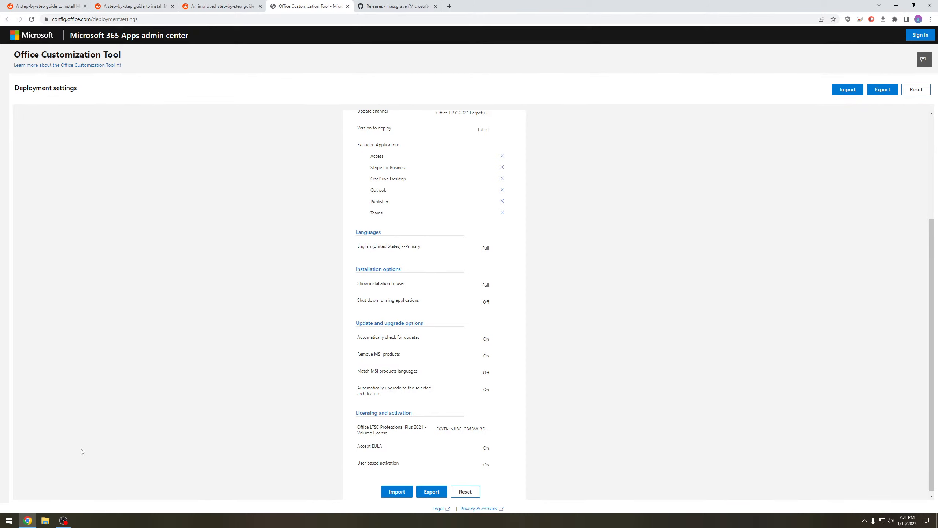
- Review the configured deployment settings and begin exporting them, keeping the current settings as the default file format
scroll(413, 272, "up", 4)
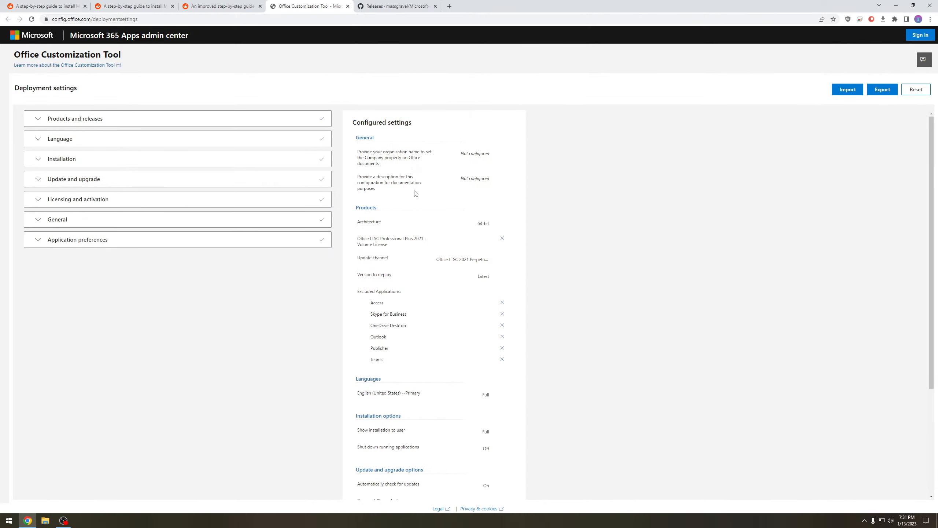
scroll(445, 304, "down", 2)
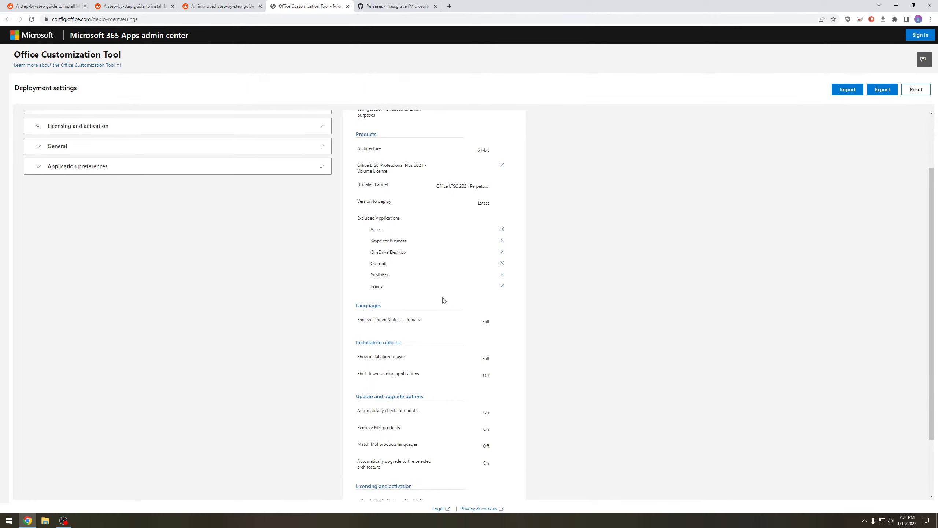
scroll(443, 301, "down", 2)
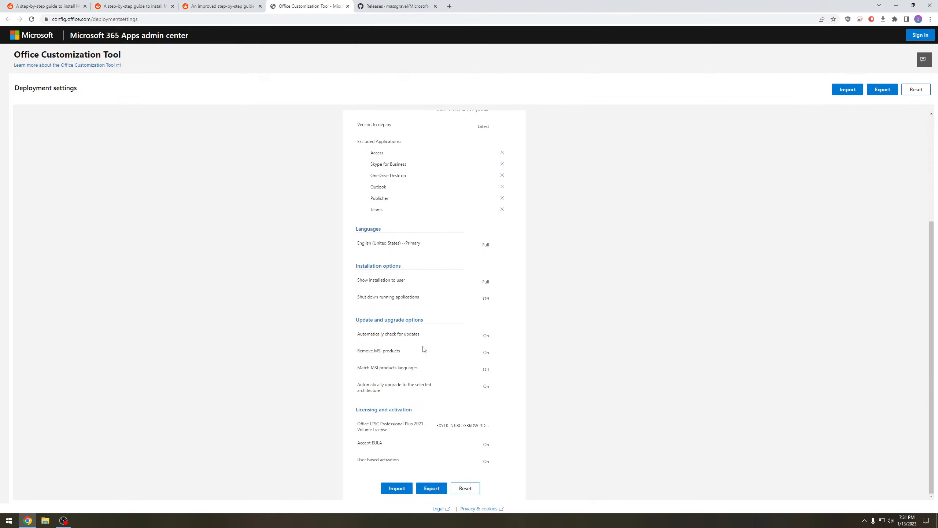
left_click(436, 490)
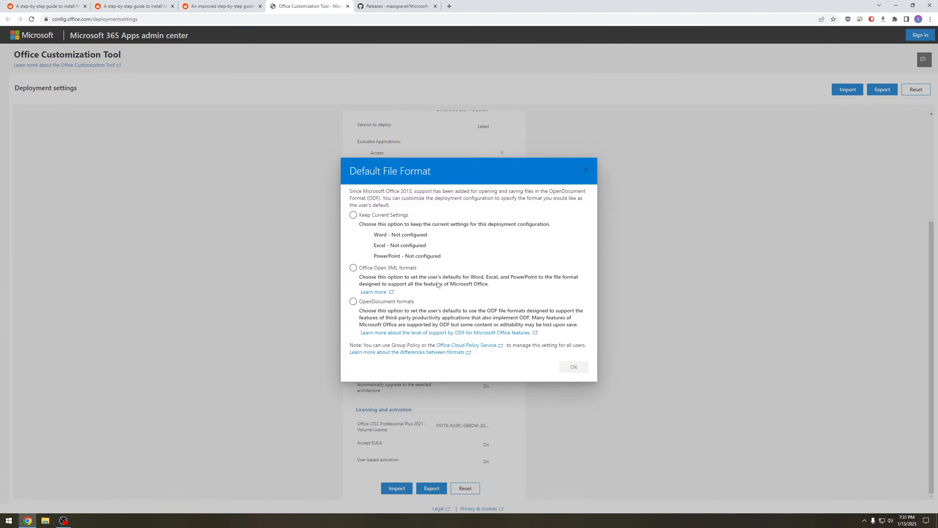
left_click(368, 215)
left_click(573, 366)
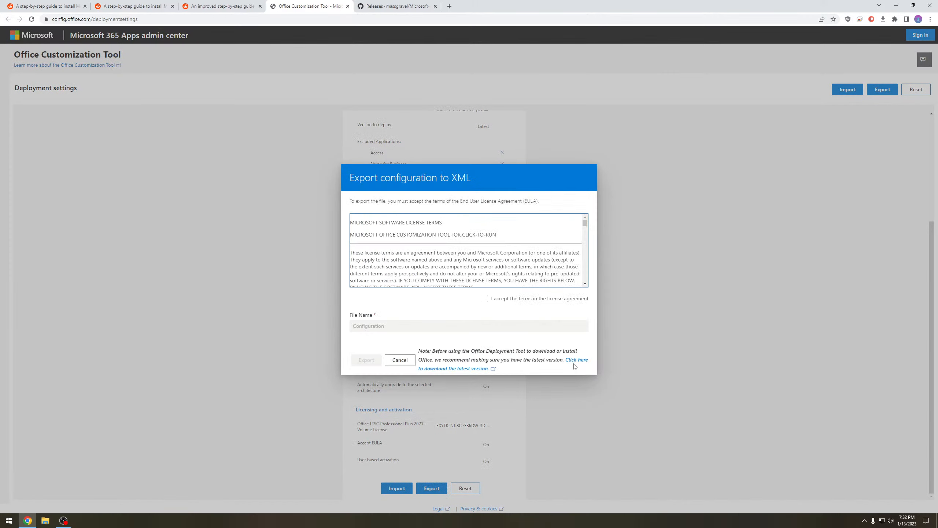
- Accept the license terms and export the configuration as Config.xml to the Downloads folder
left_click(498, 299)
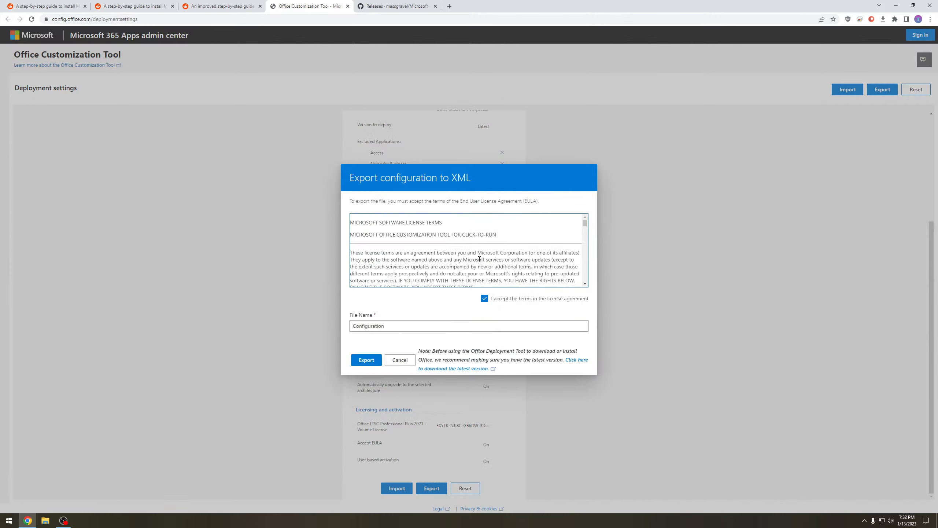
left_click_drag(386, 325, 370, 327)
key("BackSpace")
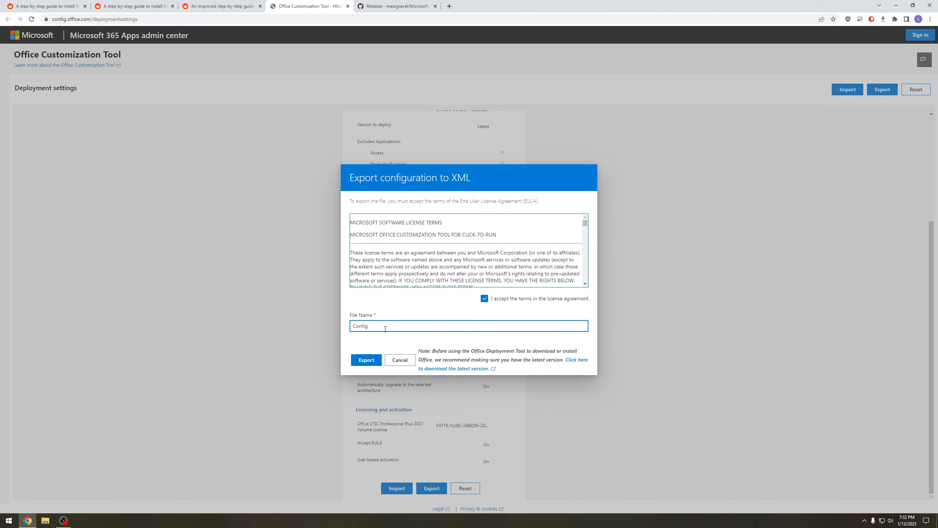
left_click(367, 361)
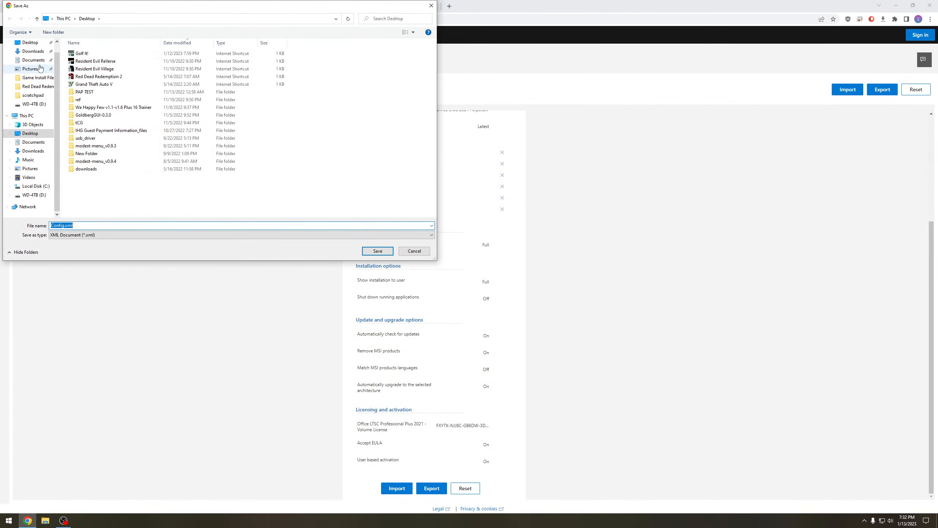
left_click(33, 51)
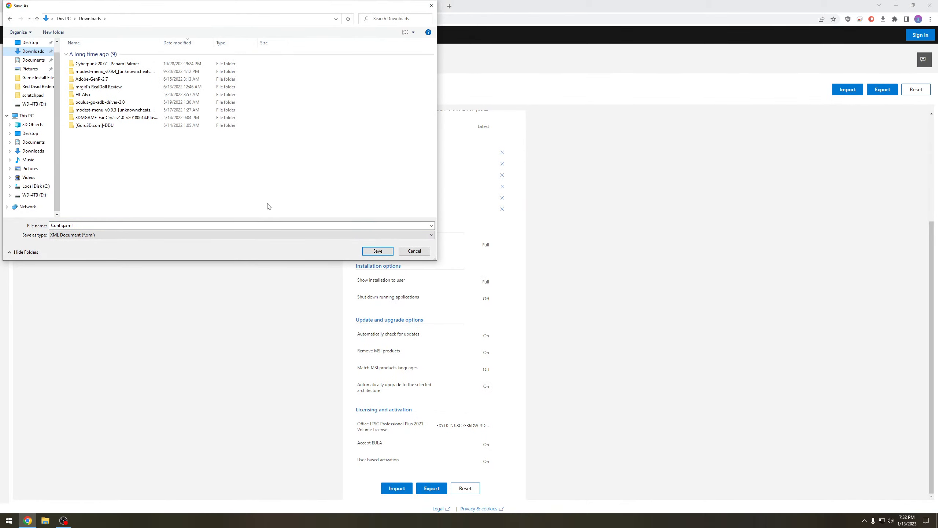
left_click(377, 251)
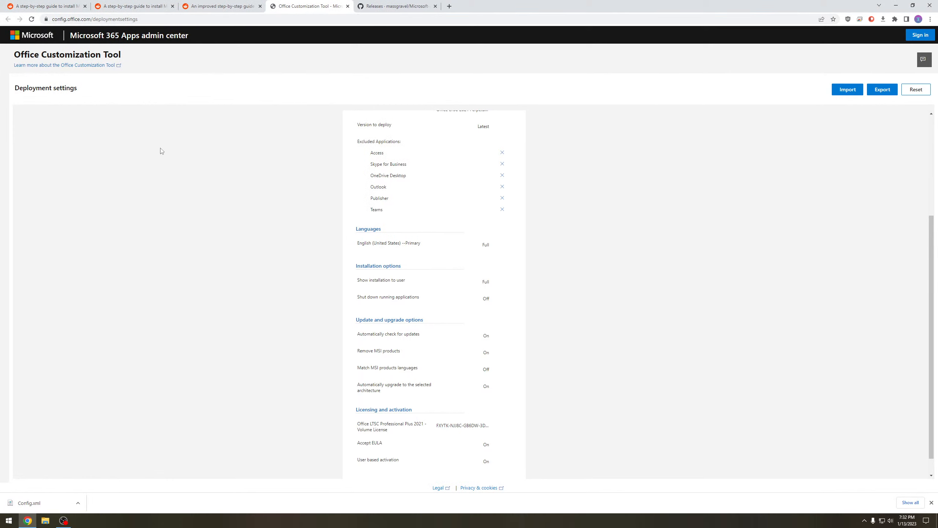
- Read through the improved Reddit guide down to its section on downloading and installing Office
left_click(221, 6)
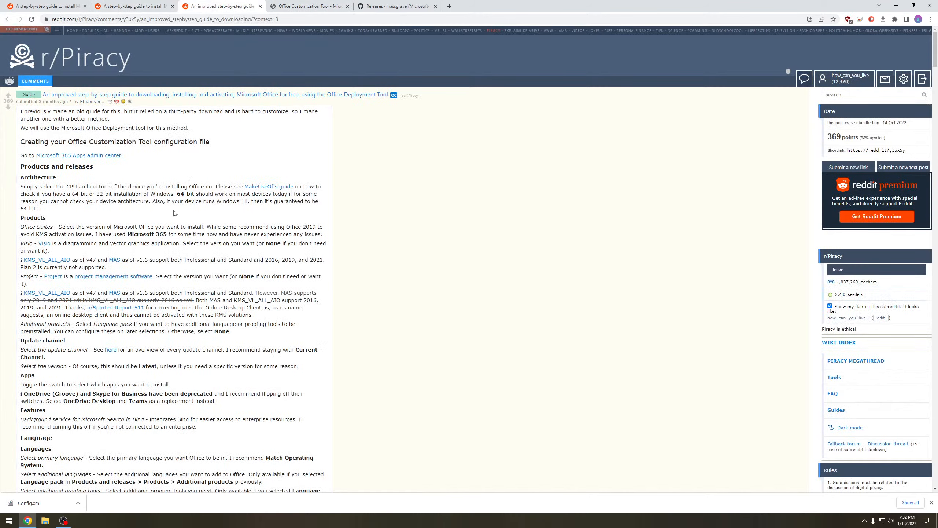
scroll(175, 213, "down", 2)
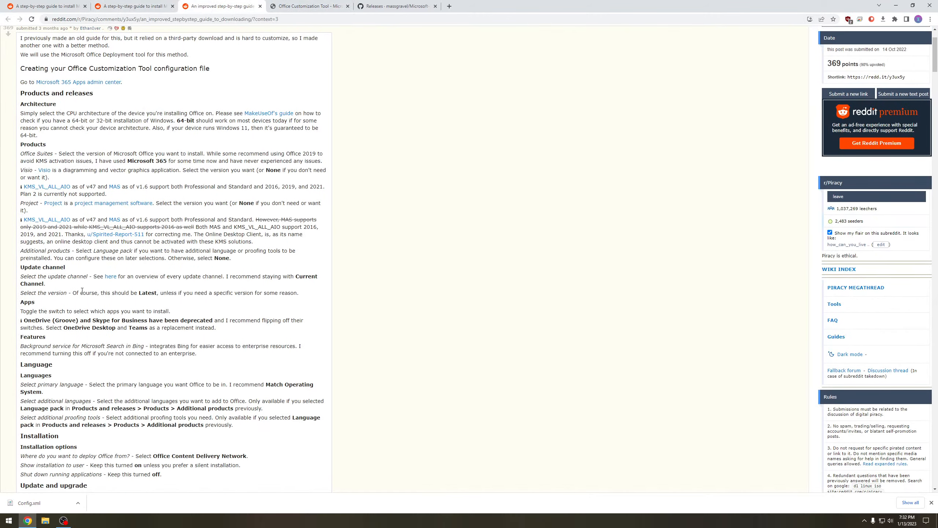
scroll(82, 290, "down", 1)
scroll(66, 330, "down", 1)
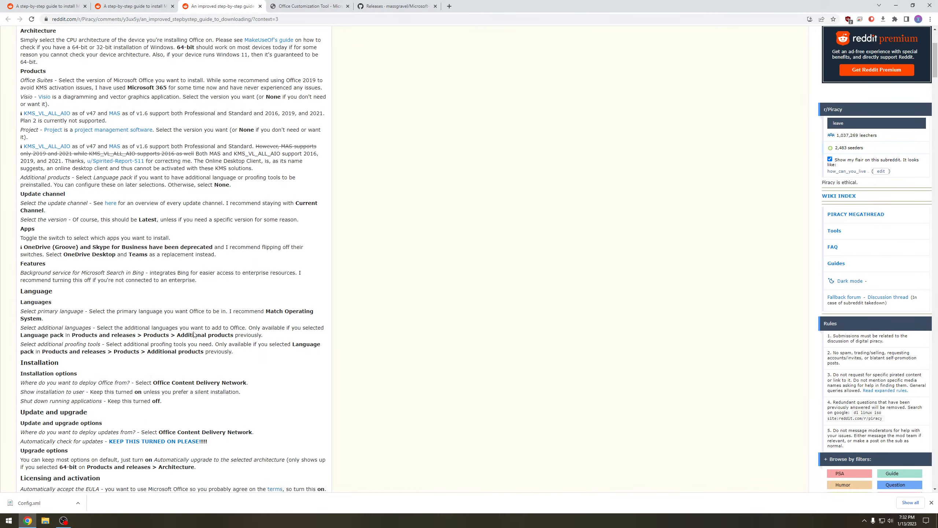
scroll(209, 372, "down", 5)
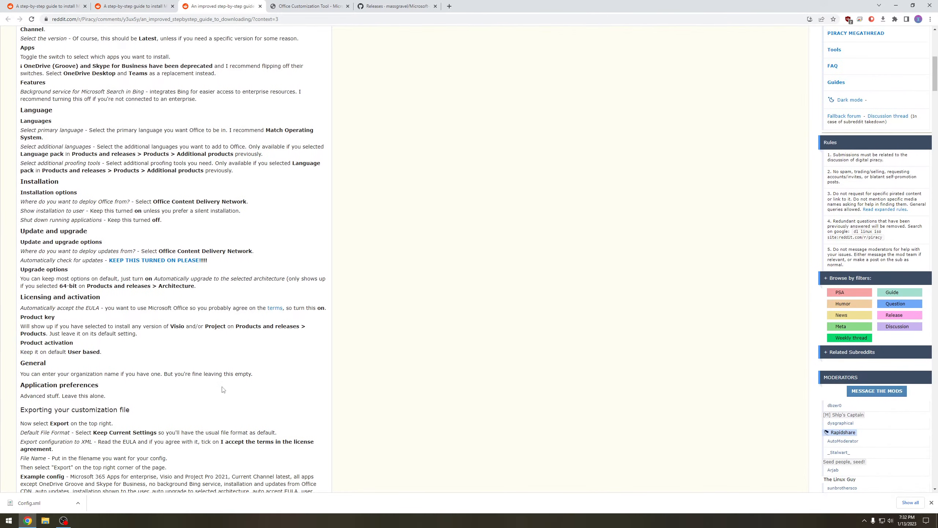
scroll(223, 390, "down", 2)
scroll(209, 396, "down", 1)
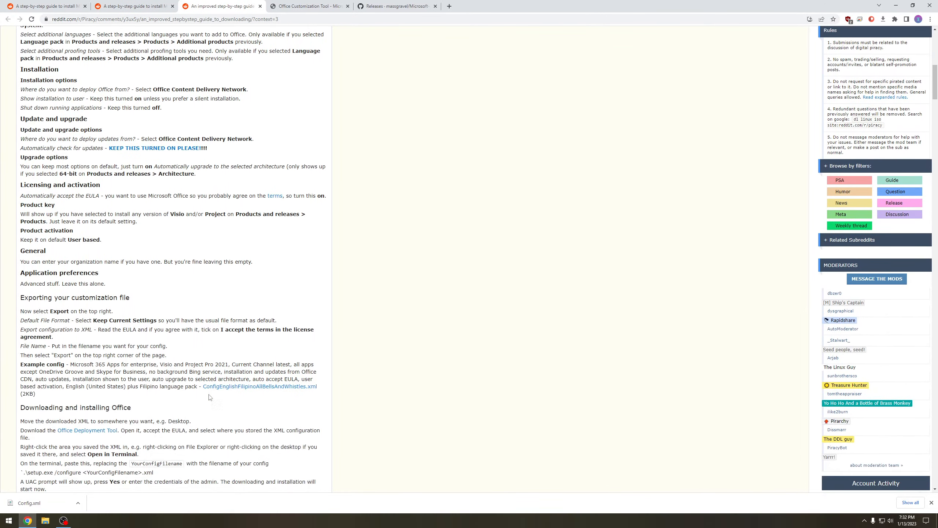
scroll(207, 384, "down", 2)
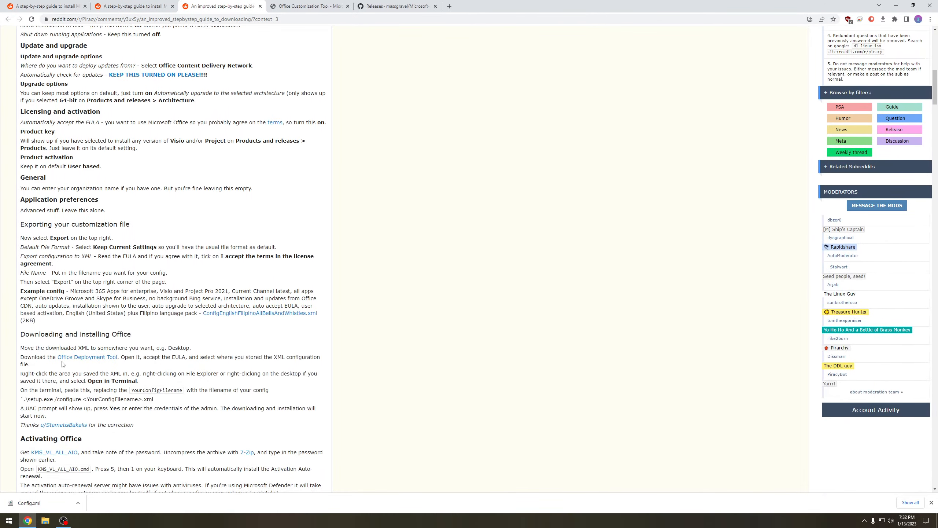
- Open the guide's Office Deployment Tool link in a new tab and download the tool
right_click(71, 357)
left_click(96, 362)
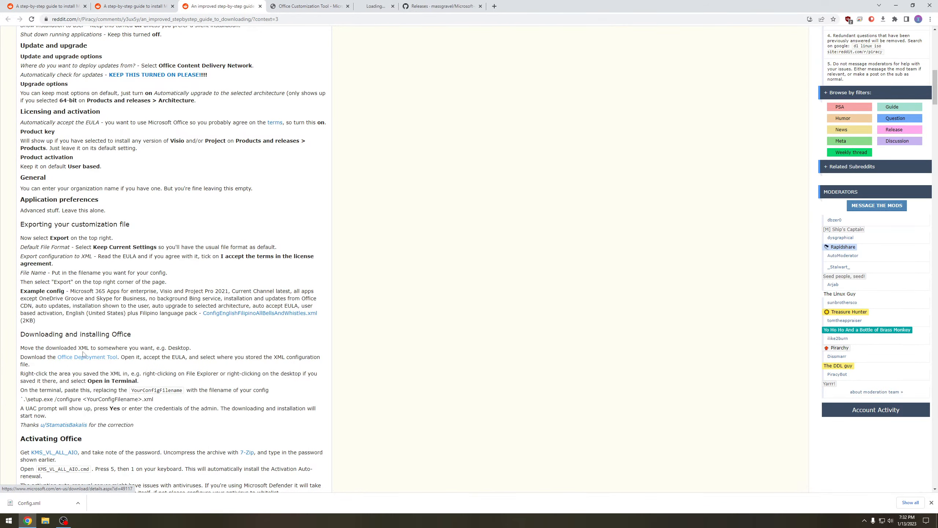
left_click(375, 4)
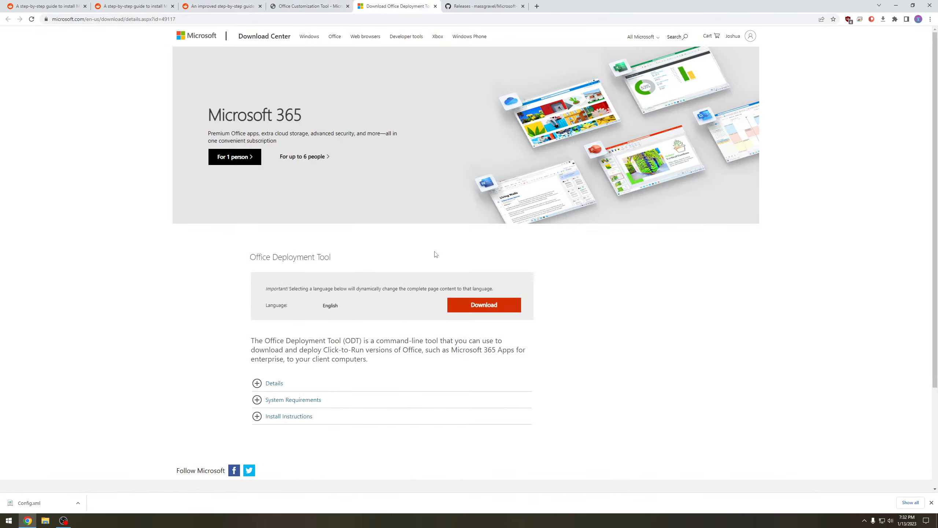
left_click(494, 306)
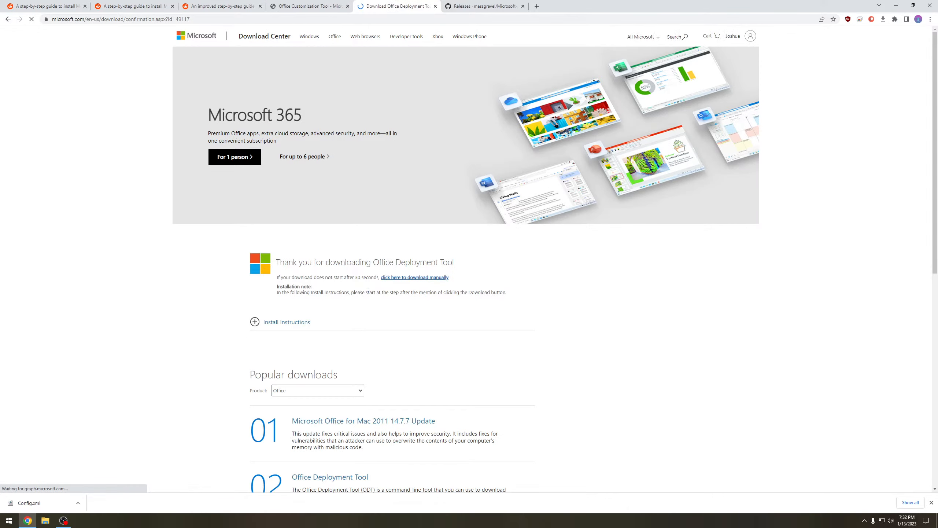
left_click(381, 253)
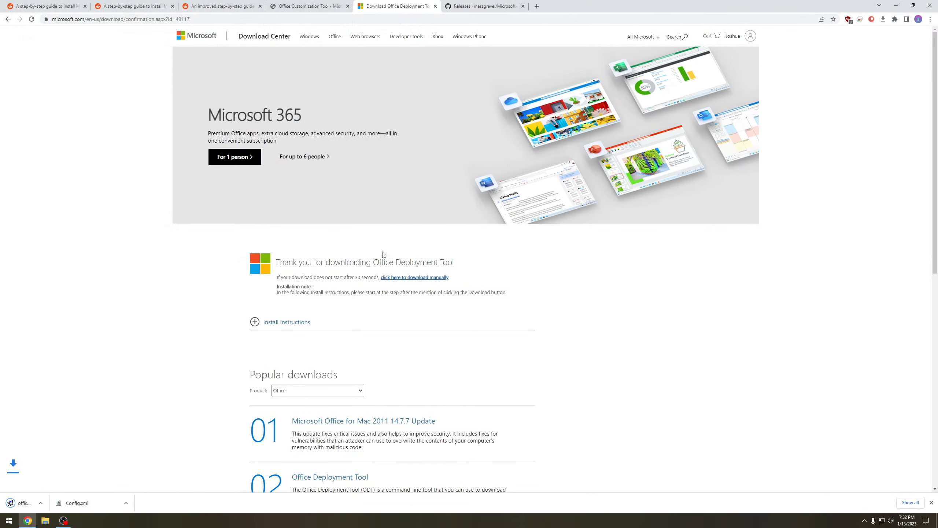
- Return to the guide, run the Office Deployment Tool and extract its files to the Downloads folder under This PC
left_click(221, 6)
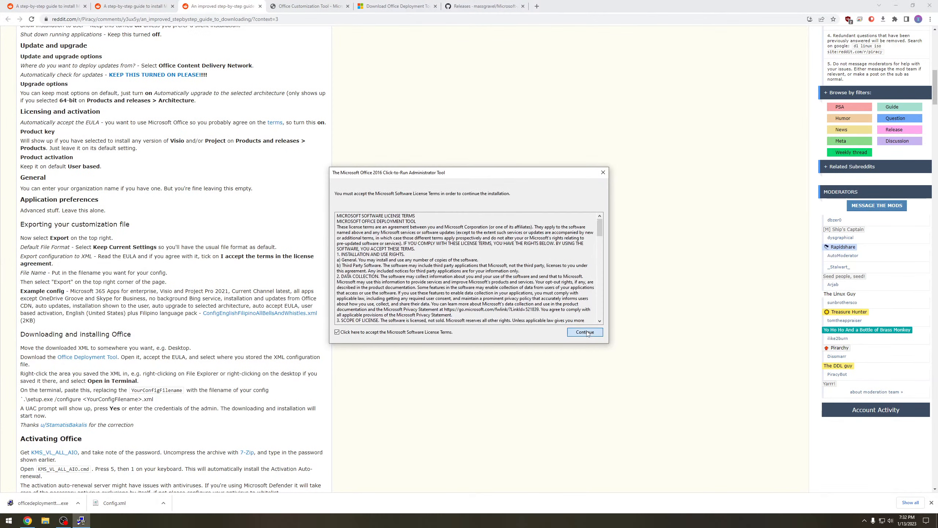
left_click(586, 331)
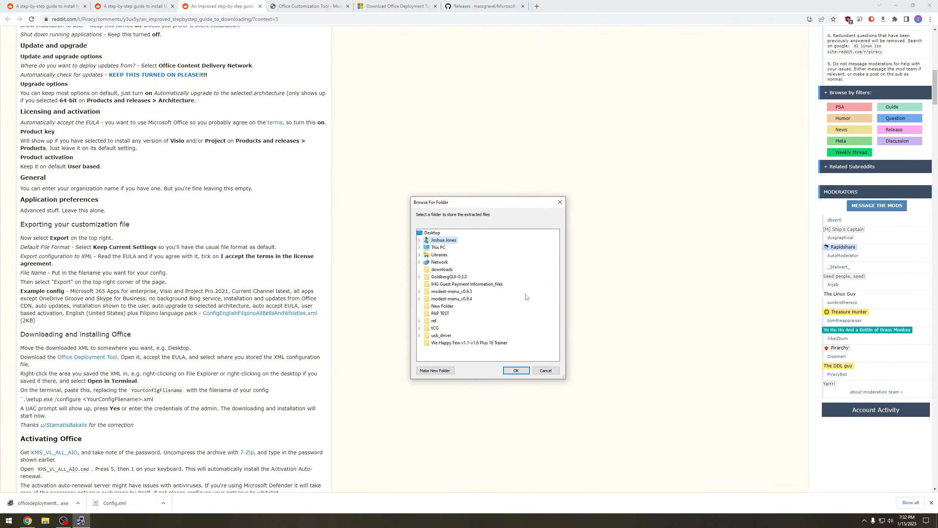
double_click(431, 253)
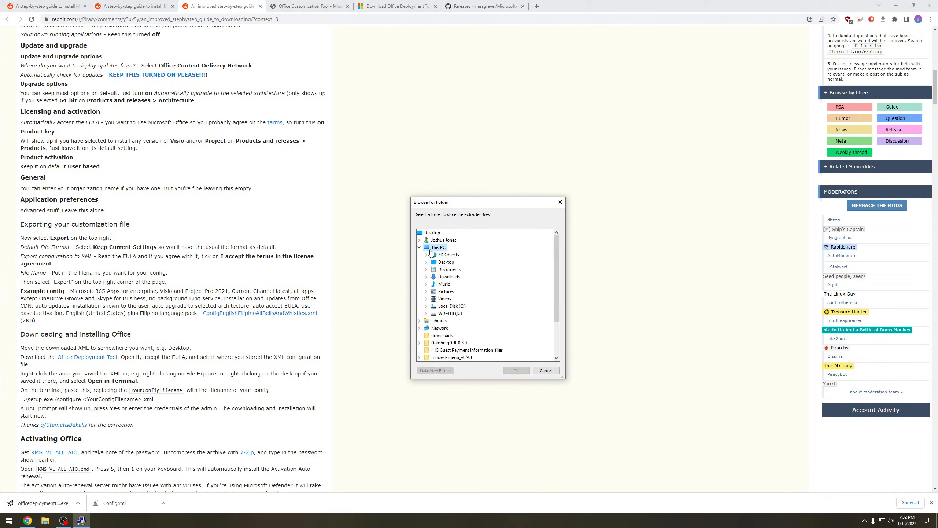
double_click(448, 276)
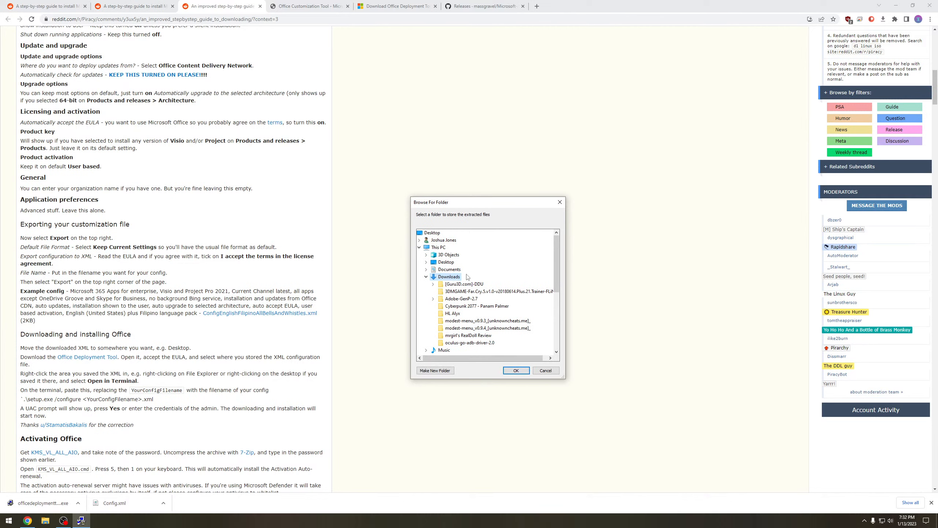
left_click(514, 370)
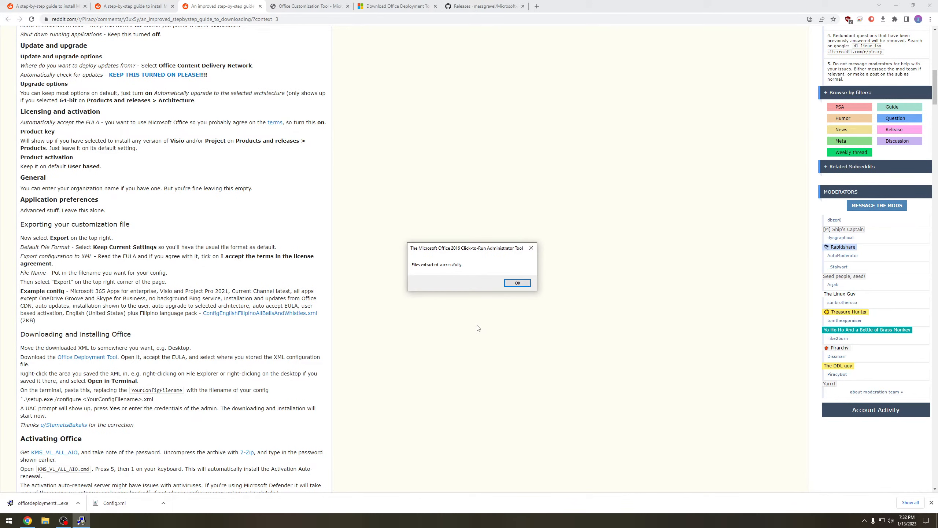
left_click(522, 282)
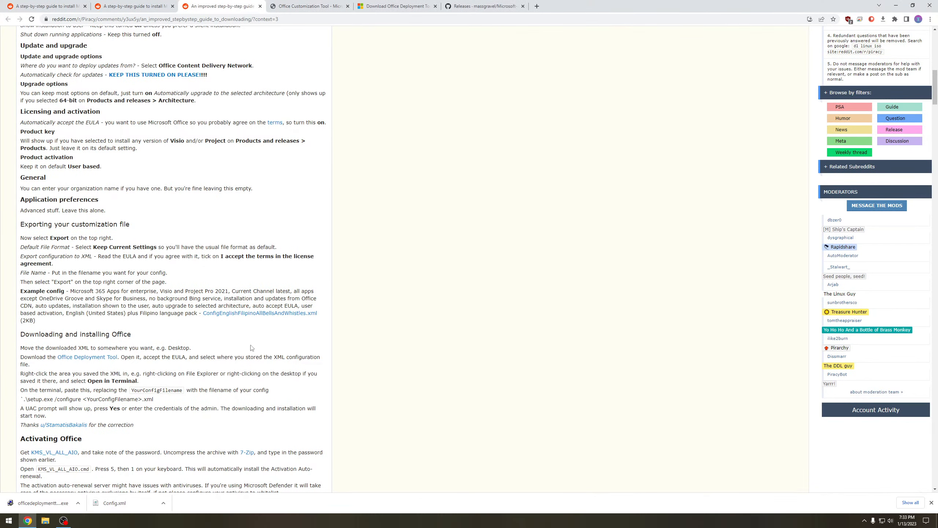
- Check the guide's remaining installation instructions and open the Downloads folder in File Explorer
scroll(261, 355, "down", 1)
scroll(262, 355, "down", 2)
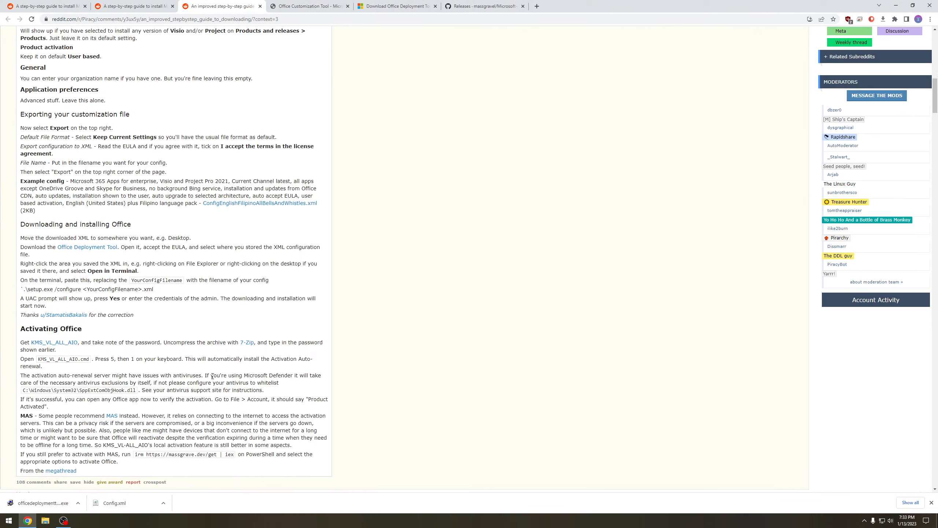
left_click(45, 520)
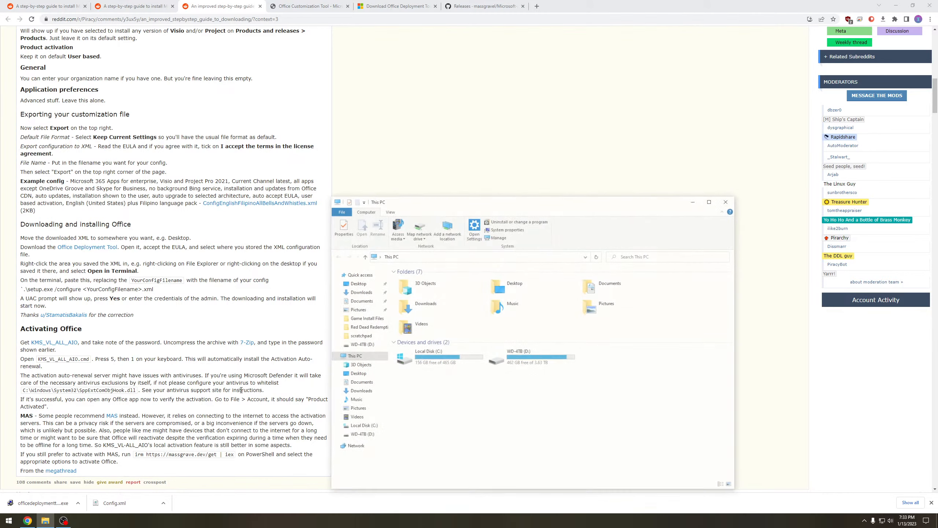
left_click(359, 292)
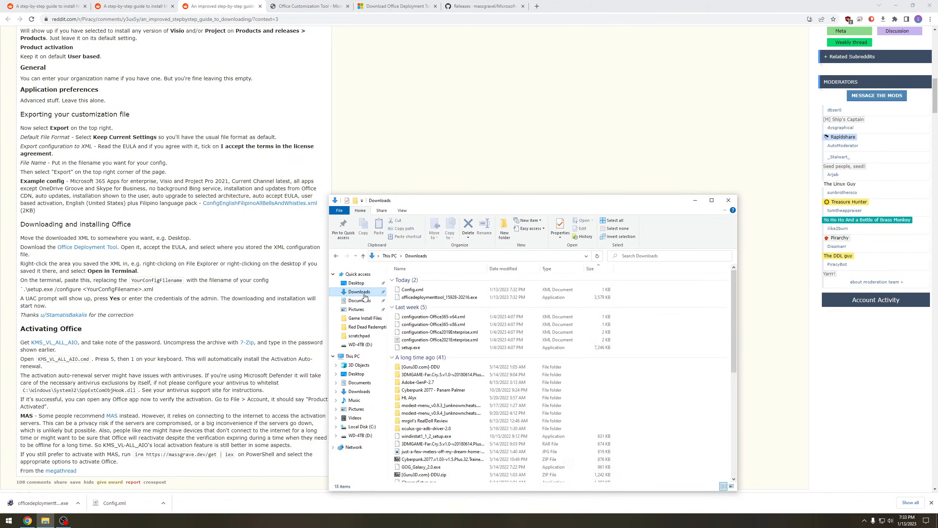
- Inspect the properties of Config.xml, including its security, details and previous versions, and close them
left_click(420, 293)
right_click(420, 292)
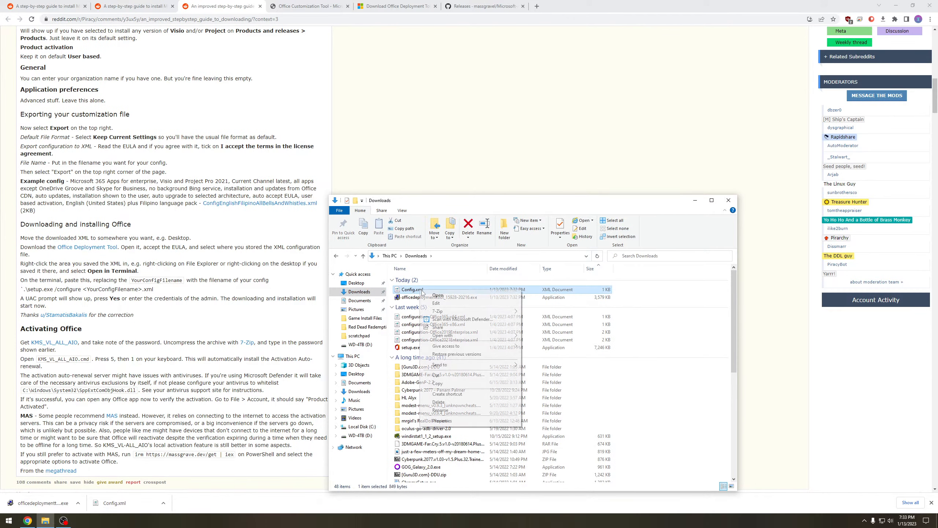
left_click(443, 424)
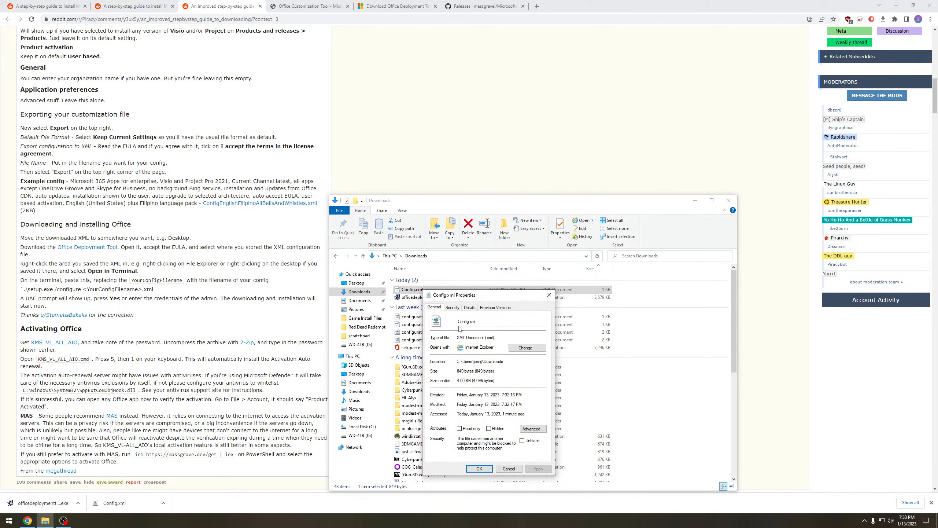
left_click(454, 309)
left_click(470, 309)
left_click(493, 308)
left_click(470, 310)
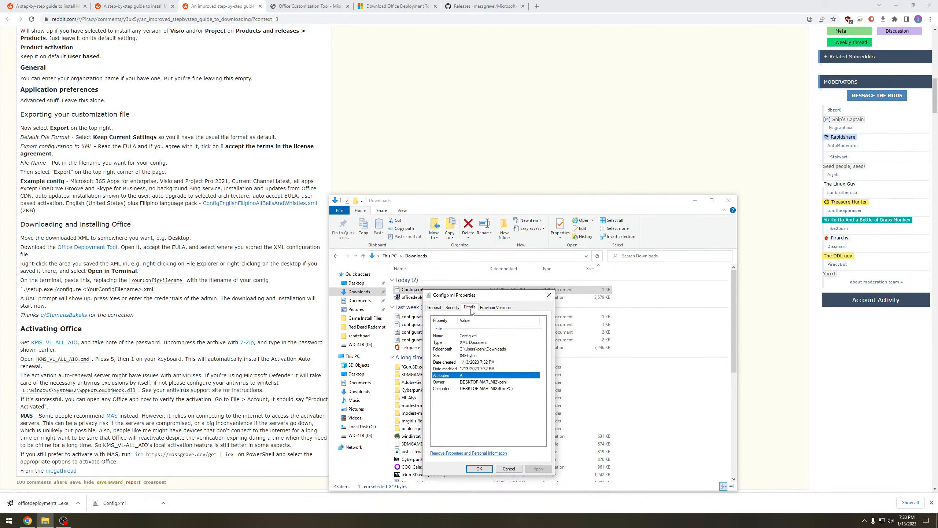
left_click(473, 349)
left_click(549, 294)
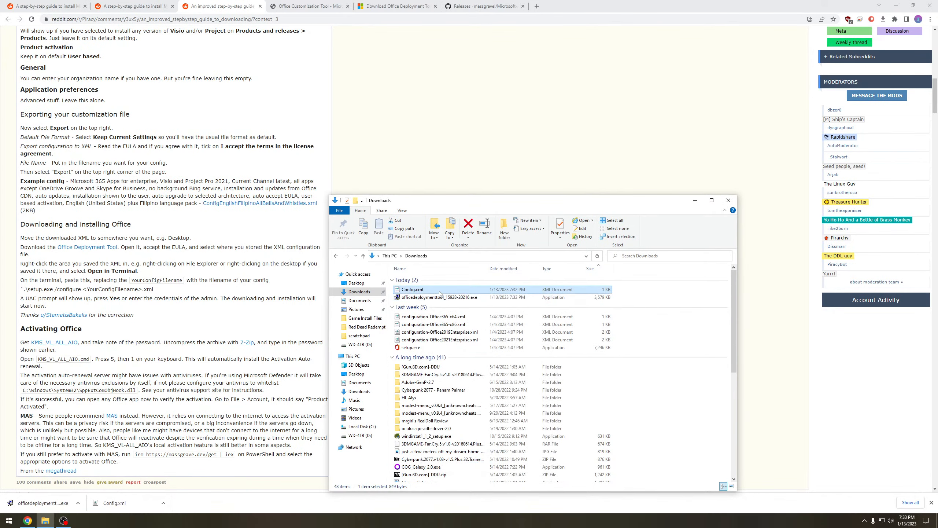
- Create a shortcut to Config.xml in the Downloads folder
right_click(440, 293)
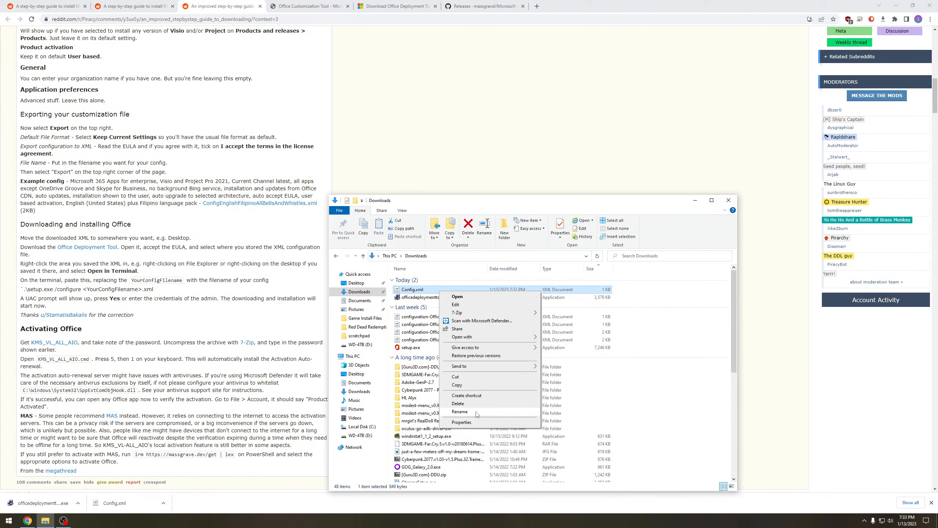
left_click(466, 395)
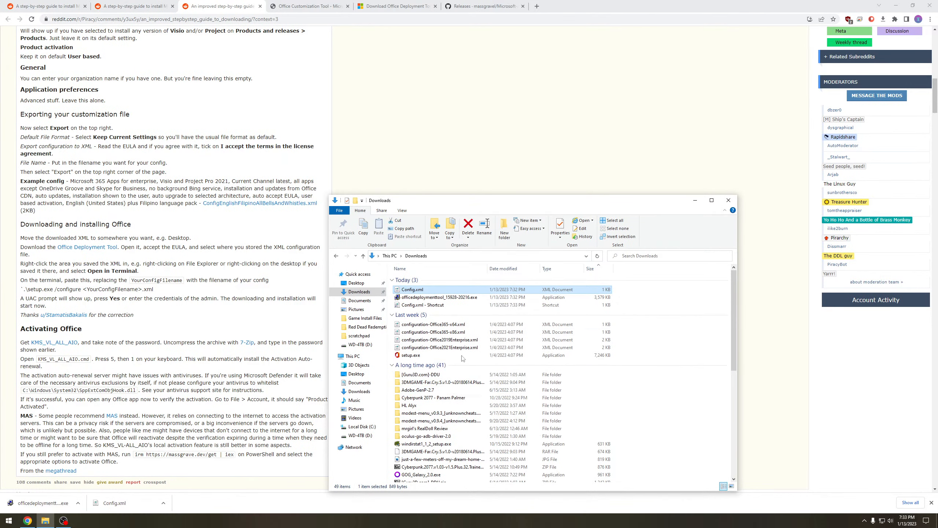
- Open the Config.xml shortcut for editing in Notepad, view the configuration contents and close the file
right_click(438, 306)
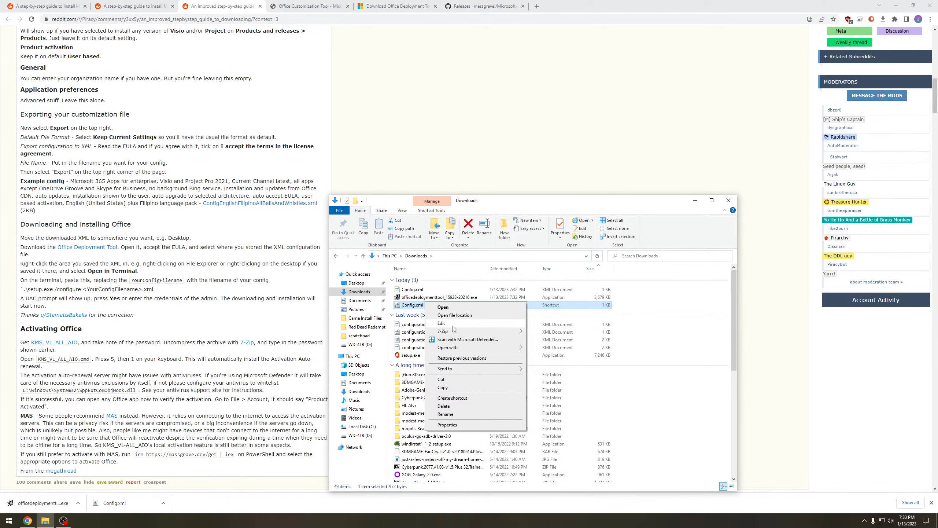
left_click(445, 323)
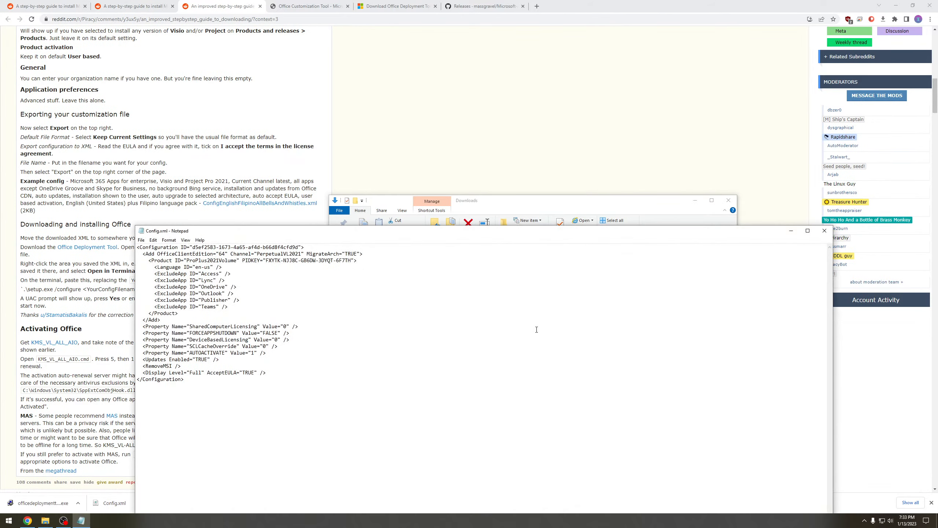
left_click(824, 231)
- Copy the target path from the properties of the Config.xml shortcut and close the properties
right_click(422, 306)
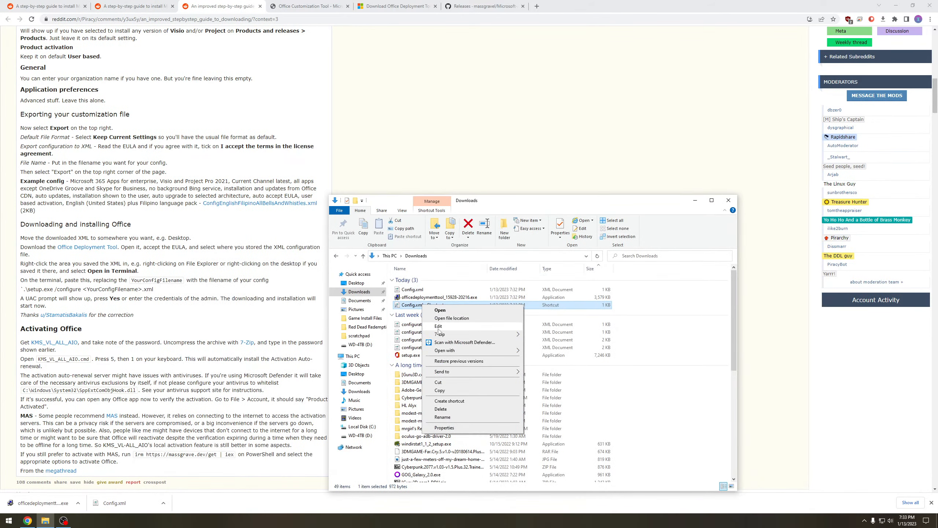
left_click(443, 428)
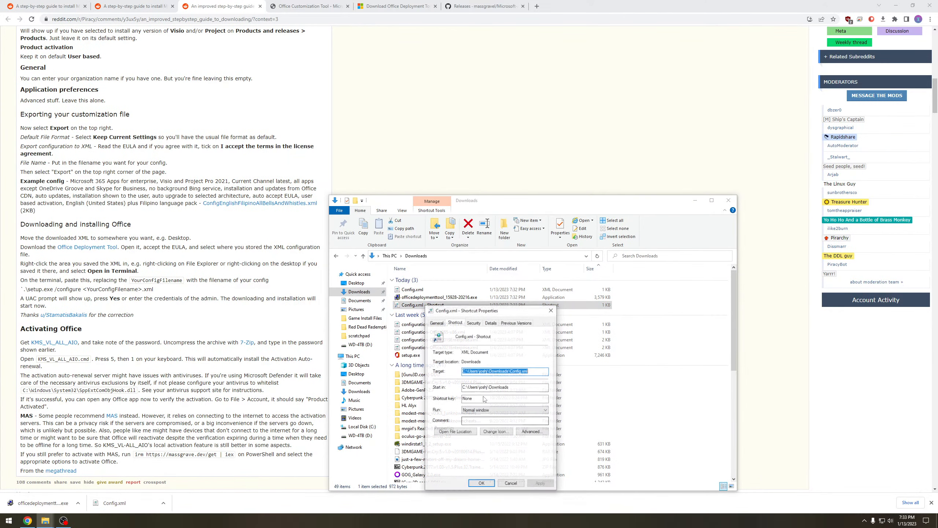
right_click(519, 373)
left_click(542, 396)
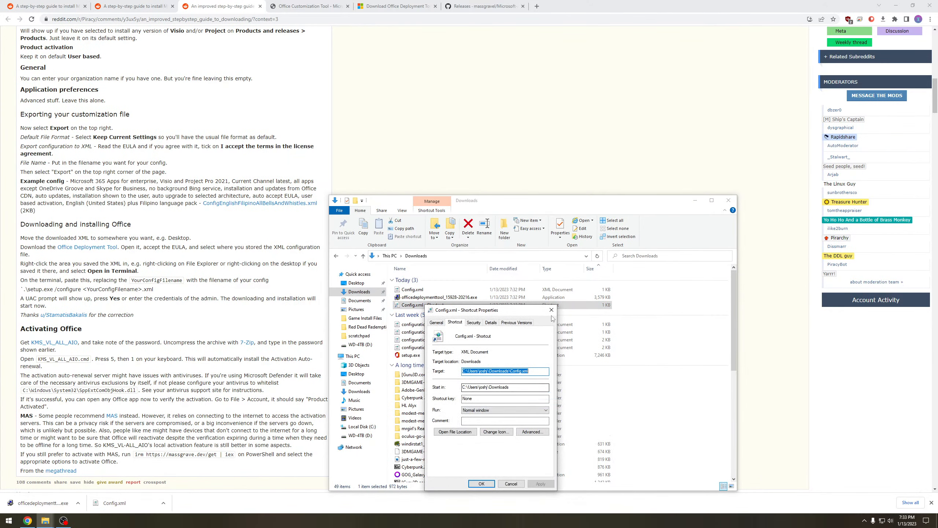
left_click(551, 310)
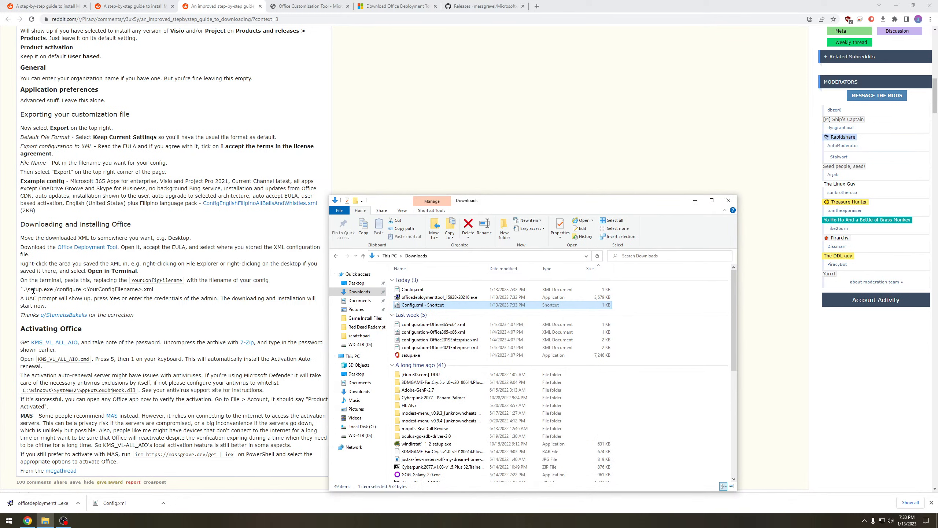
- Open a Command Prompt window and move it clear of the guide's installation instructions
key("super")
type("cmd")
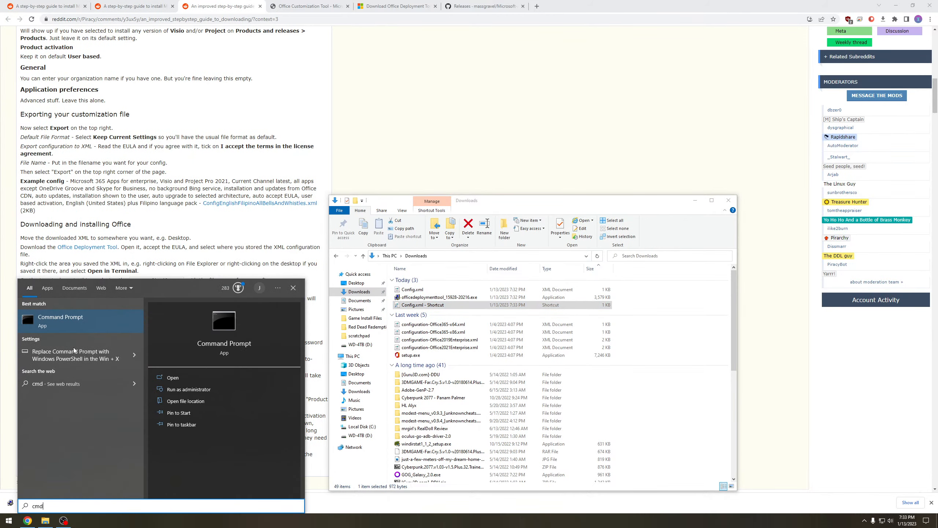
key("Return")
left_click_drag(191, 111, 391, 165)
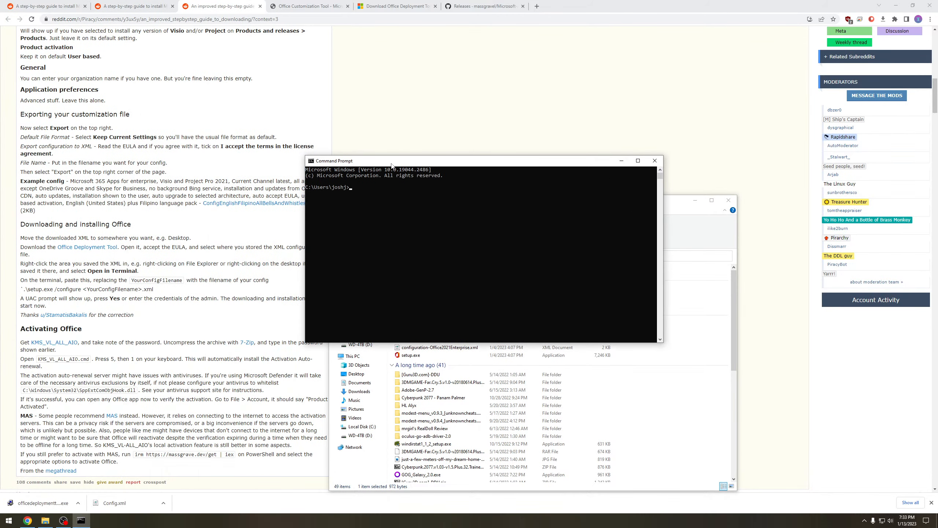
- Try to change directory to the copied Config.xml path, first from the user folder and again from the drive root
type("cd")
key("ctrl+v")
key("Return")
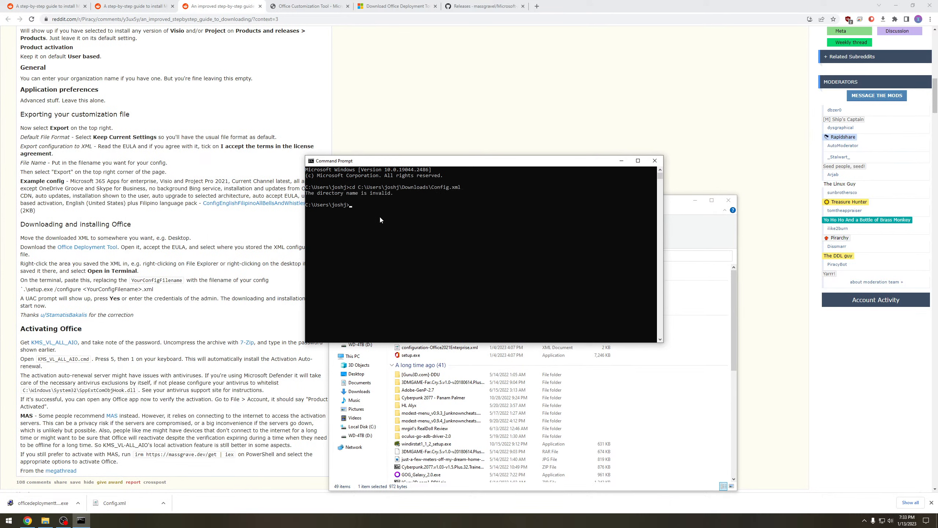
type("cd /")
key("Return")
type("cd")
key("ctrl+v")
key("Return")
- Recall the last cd command, remove Config.xml from its path and change to the Downloads directory
key("Up")
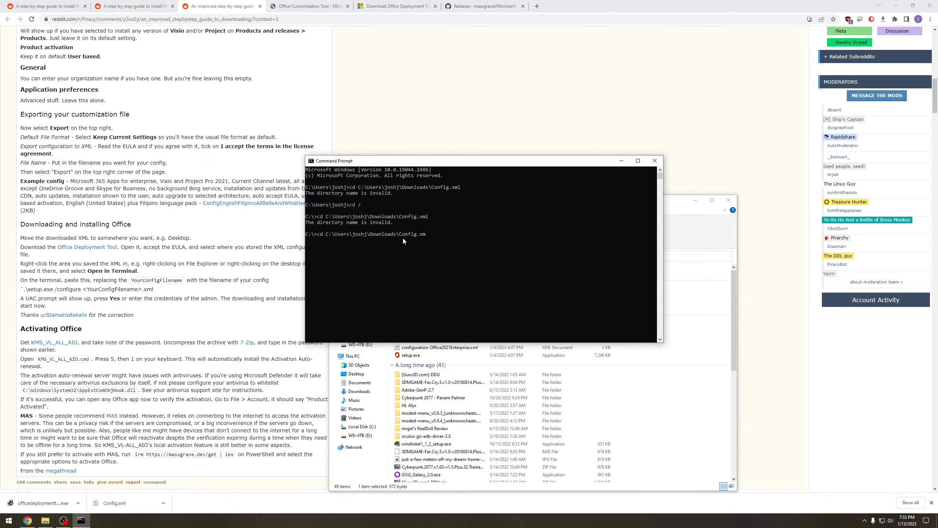
key("BackSpace")
key("BackSpace")
key("Return")
- Copy the setup.exe /configure command from the guide and paste it into the Command Prompt
left_click_drag(21, 289, 154, 291)
key("ctrl+c")
left_click(81, 520)
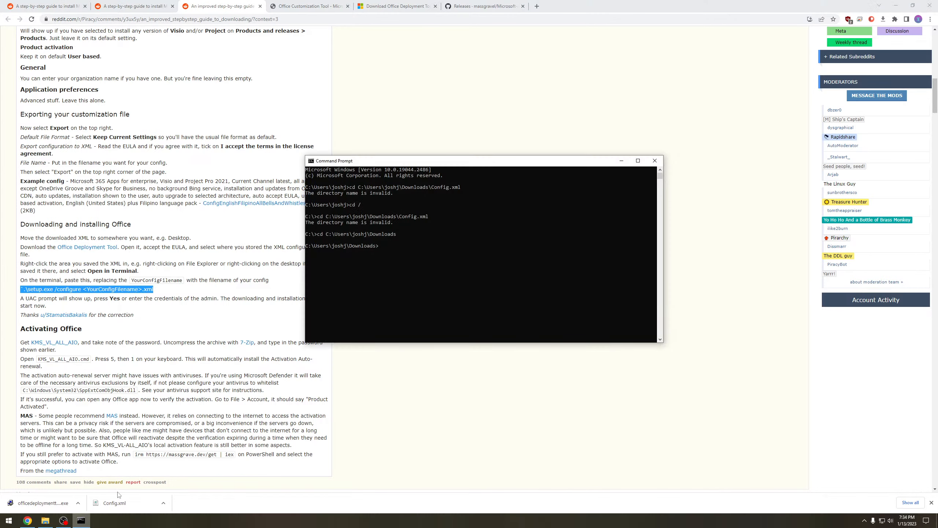
right_click(339, 275)
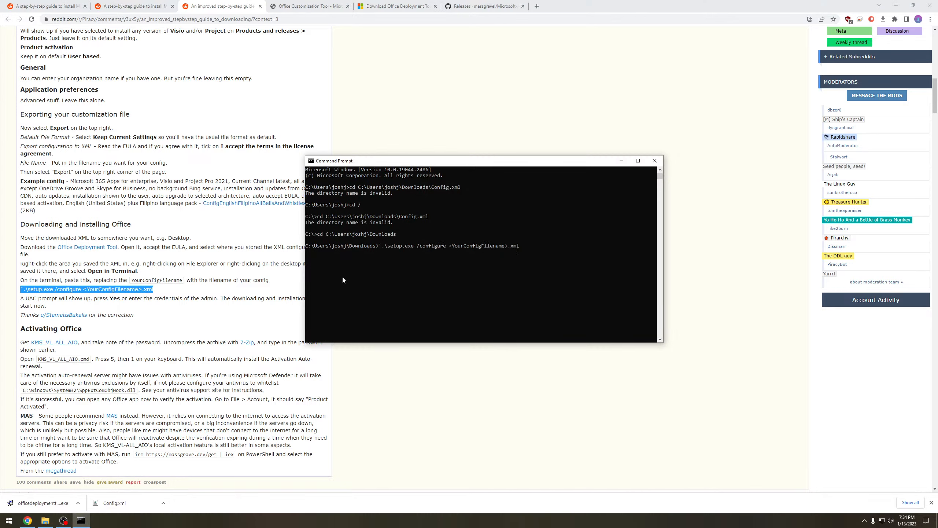
- Replace the <YourConfigFilename> placeholder with Config in the pasted command and try to run it
key("BackSpace")
key("BackSpace")
key("BackSpace")
key("BackSpace")
key("BackSpace")
key("BackSpace")
key("BackSpace")
key("BackSpace")
key("BackSpace")
key("BackSpace")
key("BackSpace")
key("BackSpace")
key("BackSpace")
key("BackSpace")
key("BackSpace")
key("BackSpace")
key("BackSpace")
key("BackSpace")
key("BackSpace")
key("BackSpace")
type("Config")
key("Return")
- Recall the command, remove its stray leading characters and run setup.exe /configure Config.xml to install Office
key("Up")
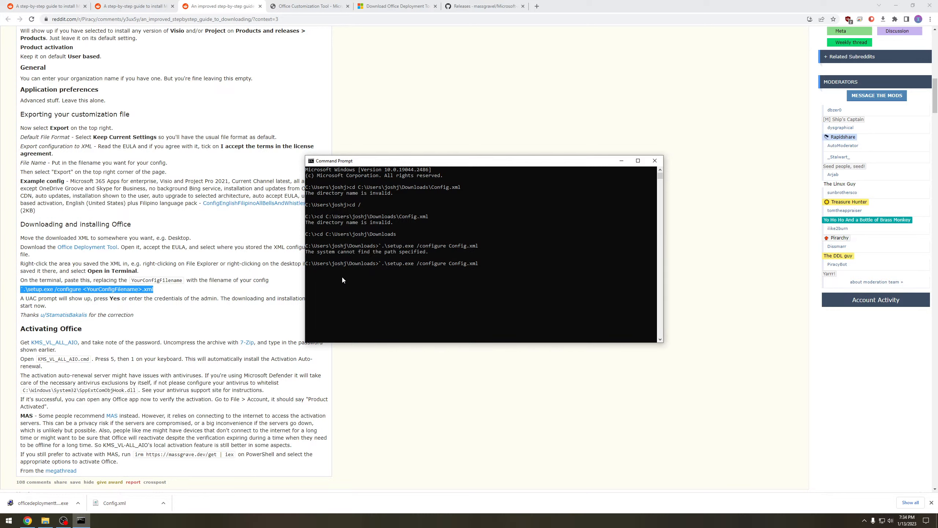
key("BackSpace")
key("BackSpace")
key("BackSpace")
key("Return")
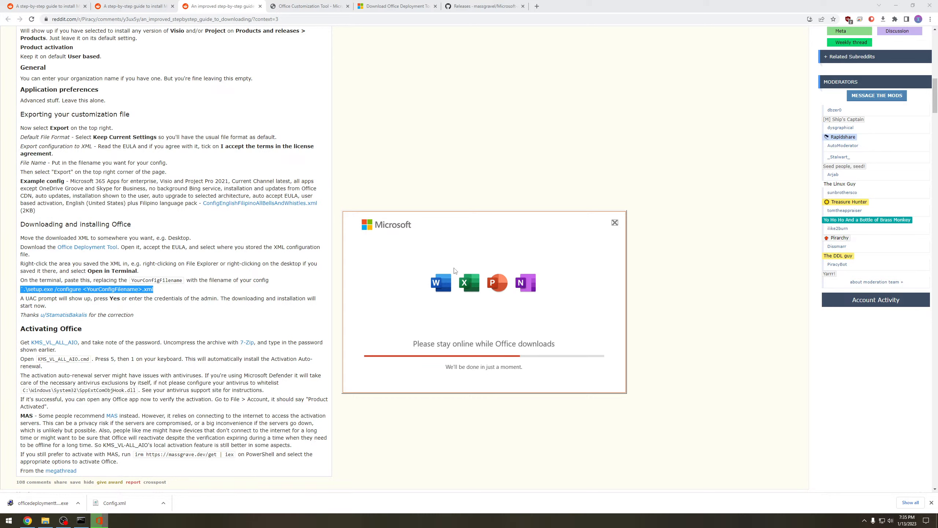
- Review the guide's Activating Office section while the installation runs
left_click(247, 315)
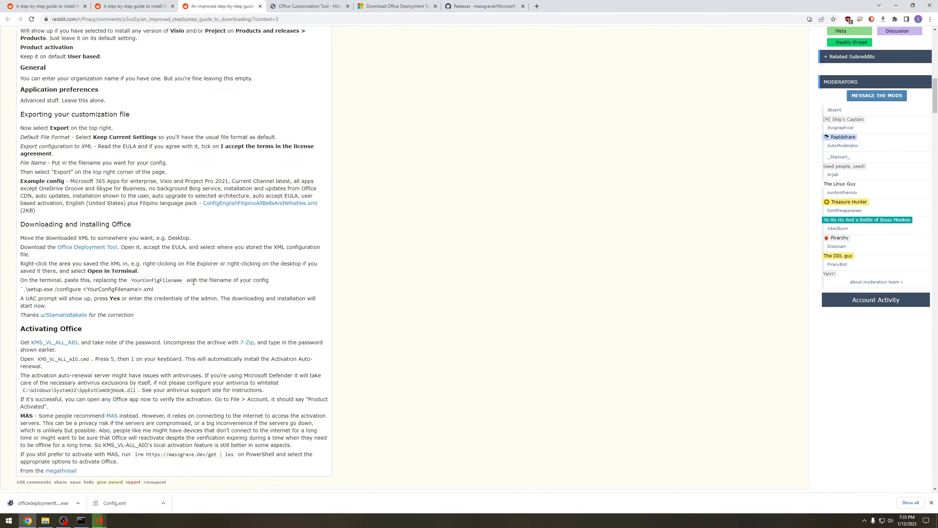
scroll(263, 312, "up", 1)
scroll(264, 312, "down", 9)
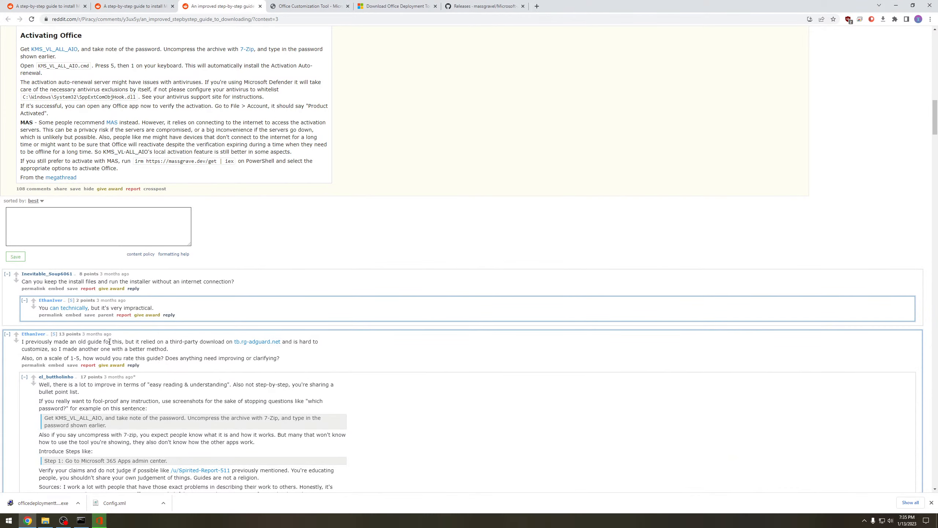
- Switch to the older Reddit guide thread and enlarge the draft reply's text box to read it in full
left_click(133, 6)
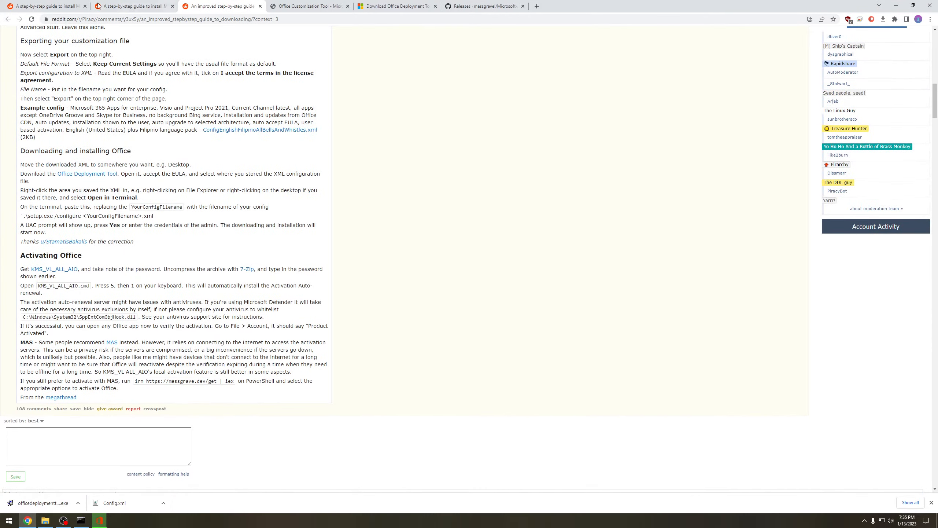
scroll(243, 337, "up", 6)
scroll(181, 367, "down", 3)
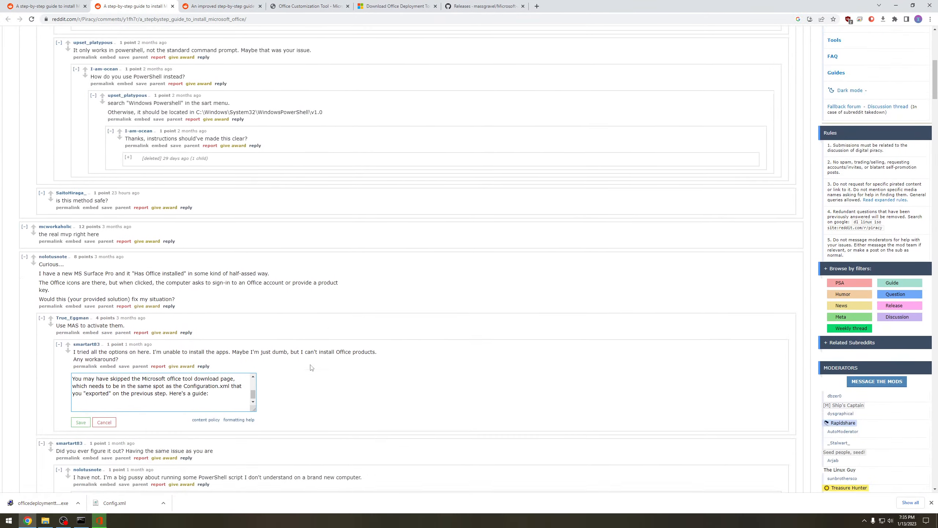
scroll(243, 372, "up", 2)
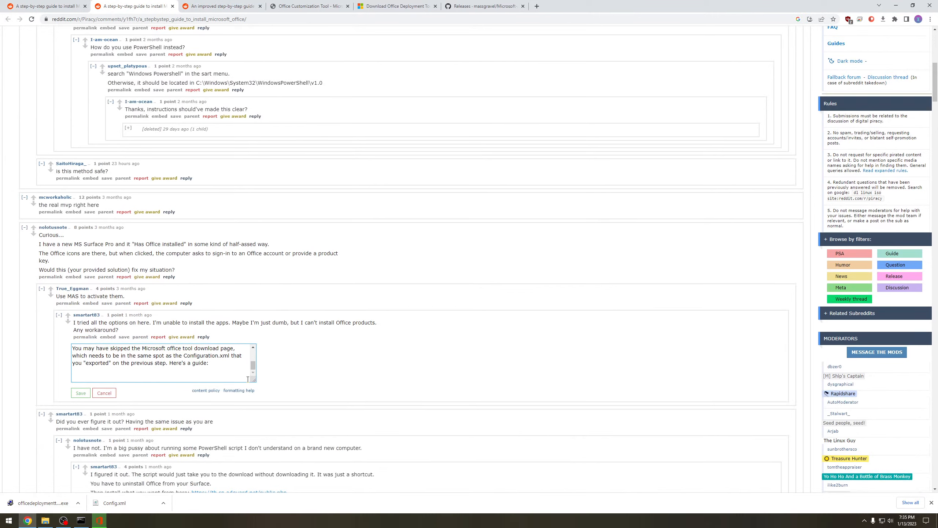
left_click_drag(254, 380, 318, 459)
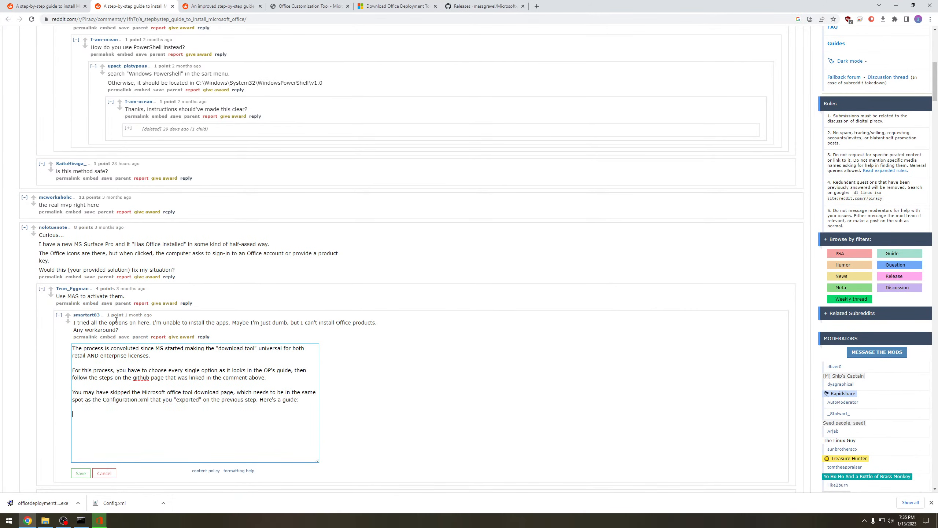
- Examine the thread's top comment with its link to the Microsoft-Activation-Scripts releases
scroll(214, 302, "up", 10)
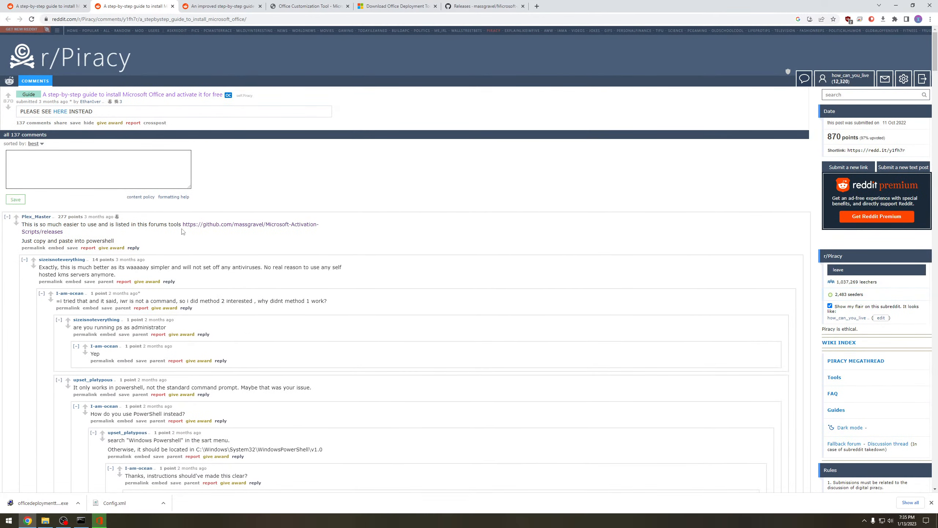
left_click_drag(192, 232, 185, 223)
left_click(197, 239)
left_click(190, 239)
left_click(189, 235)
- Minimize the browser and the Downloads window, and close the Office installer once it finishes
left_click(99, 521)
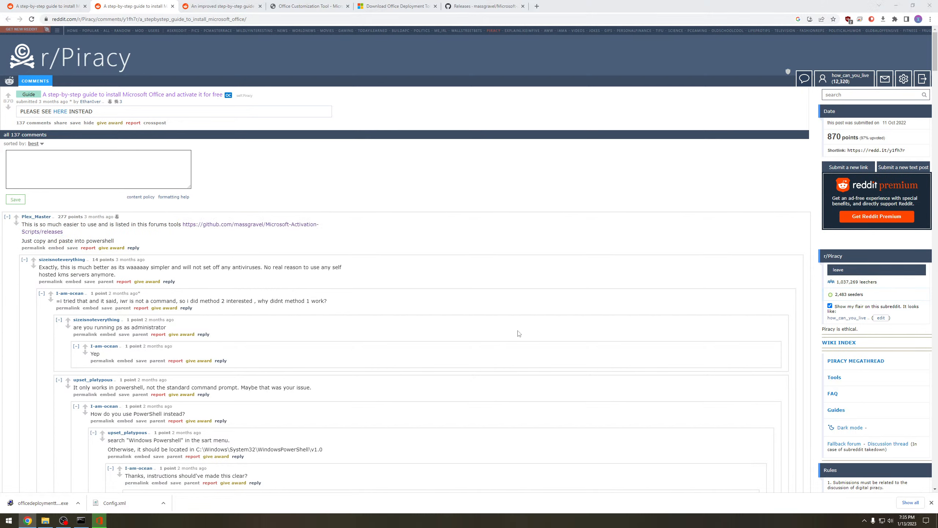
left_click(896, 5)
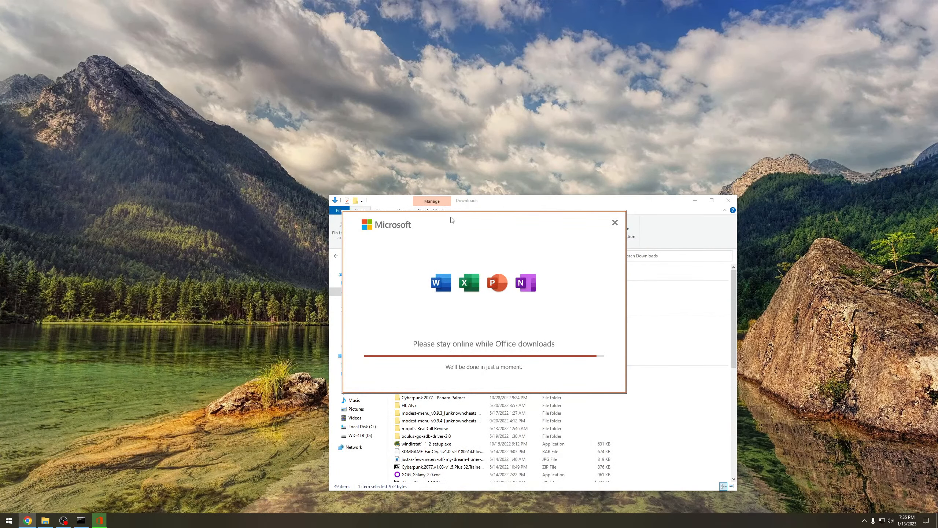
left_click(695, 200)
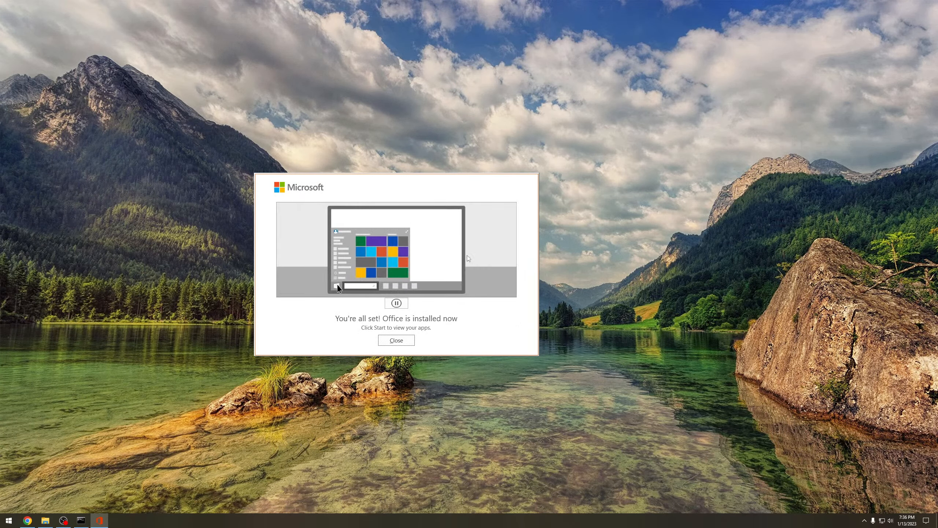
left_click(404, 340)
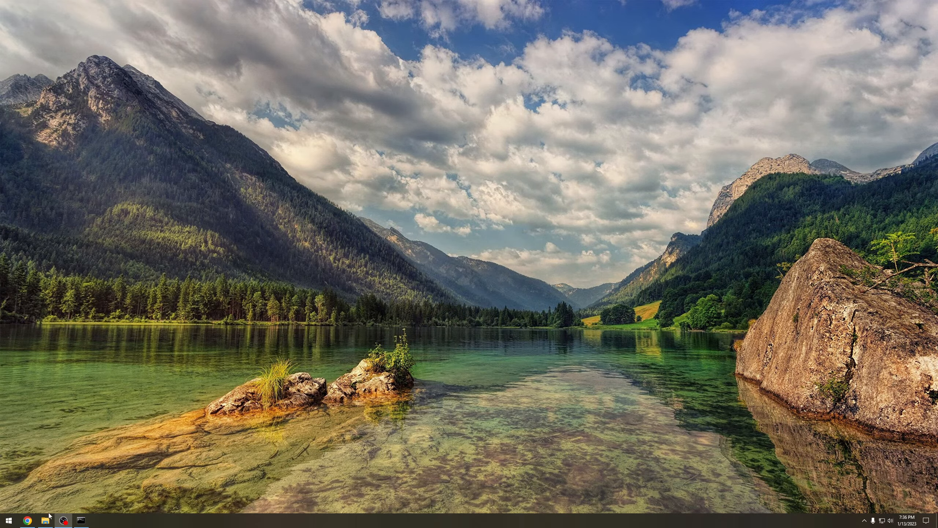
- Return to the improved guide in the browser and open its KMS_VL_ALL_AIO link in a new tab
left_click(27, 520)
left_click(199, 11)
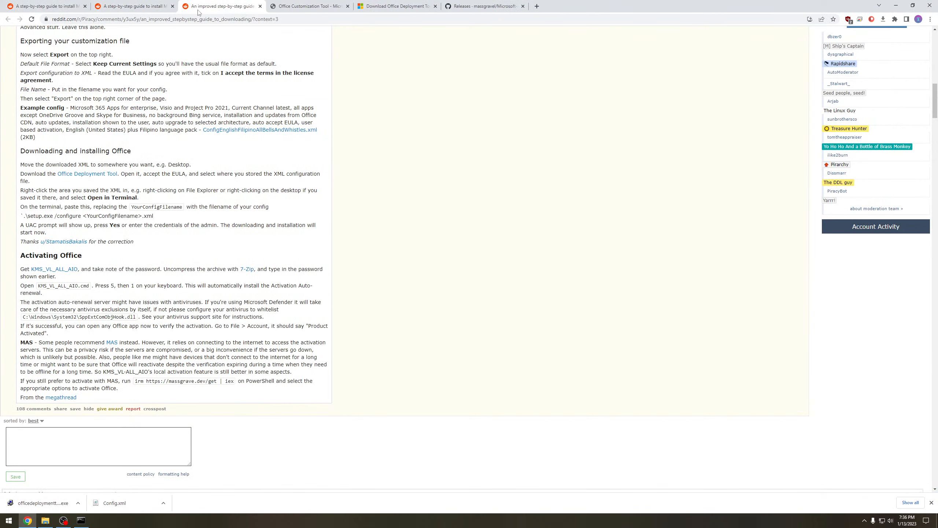
right_click(66, 269)
left_click(92, 276)
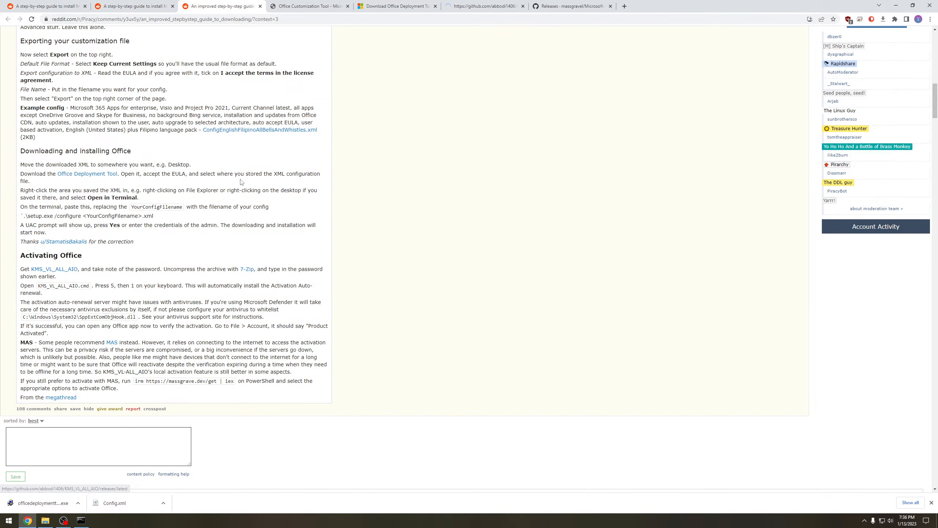
left_click(455, 8)
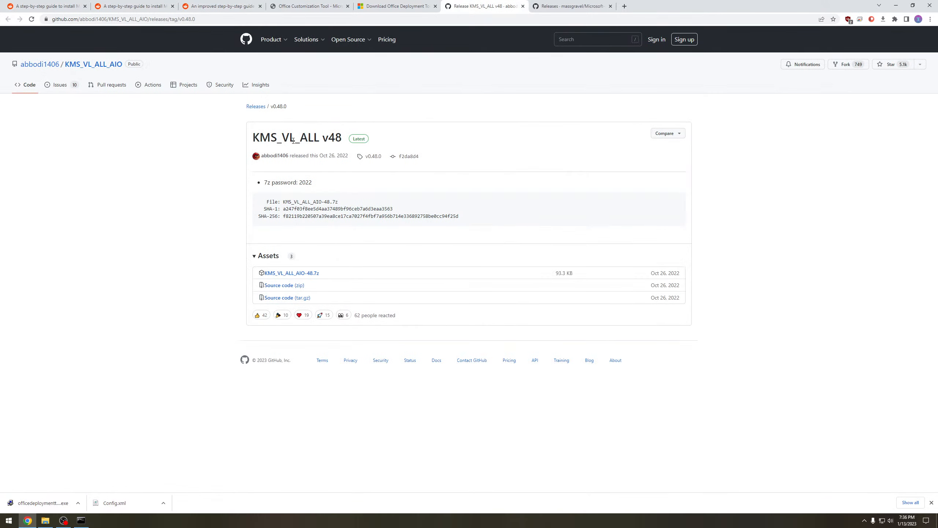
- Check the archive password on the release page and download KMS_VL_ALL_AIO-48.7z to the Downloads folder
left_click_drag(264, 182, 316, 180)
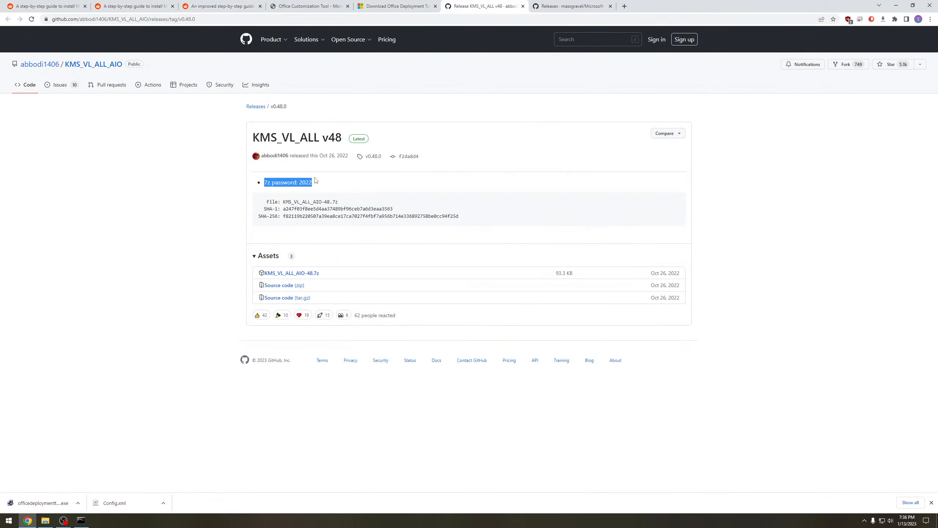
left_click(323, 184)
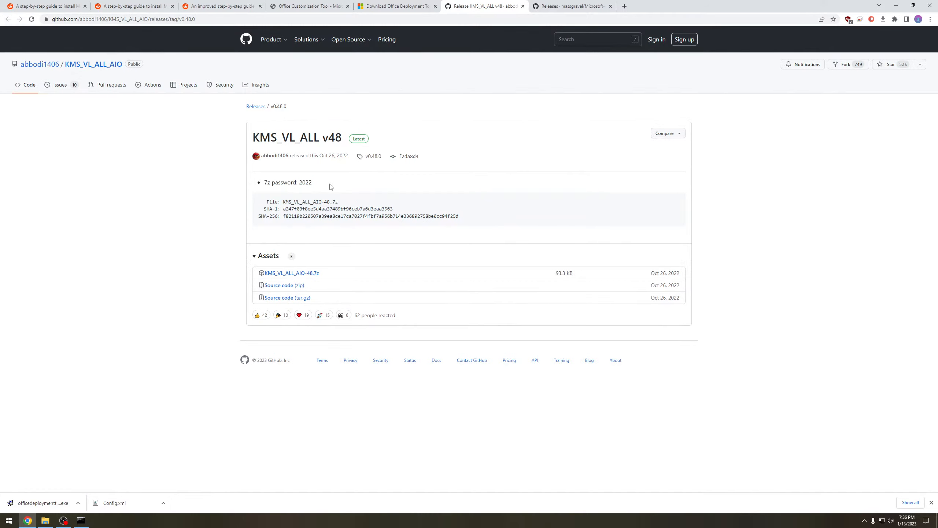
left_click(290, 273)
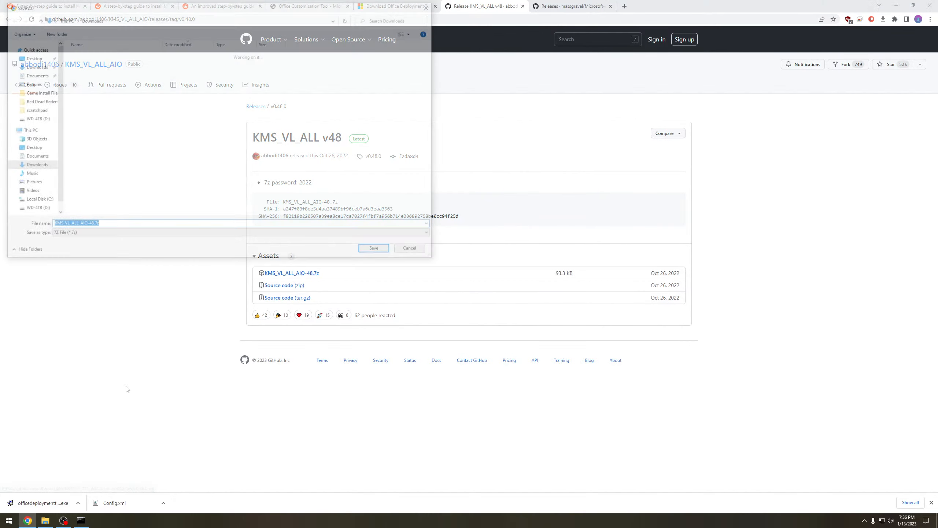
left_click(373, 248)
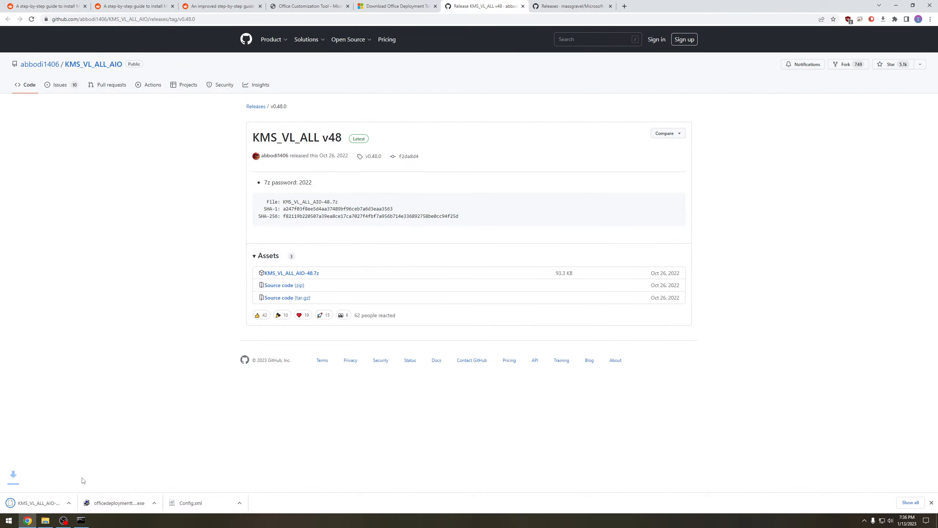
- Extract the downloaded KMS_VL_ALL_AIO-48.7z with 7-Zip into a KMS_VL_ALL_AIO-48 folder in Downloads, entering the archive password
left_click(78, 503)
left_click(103, 480)
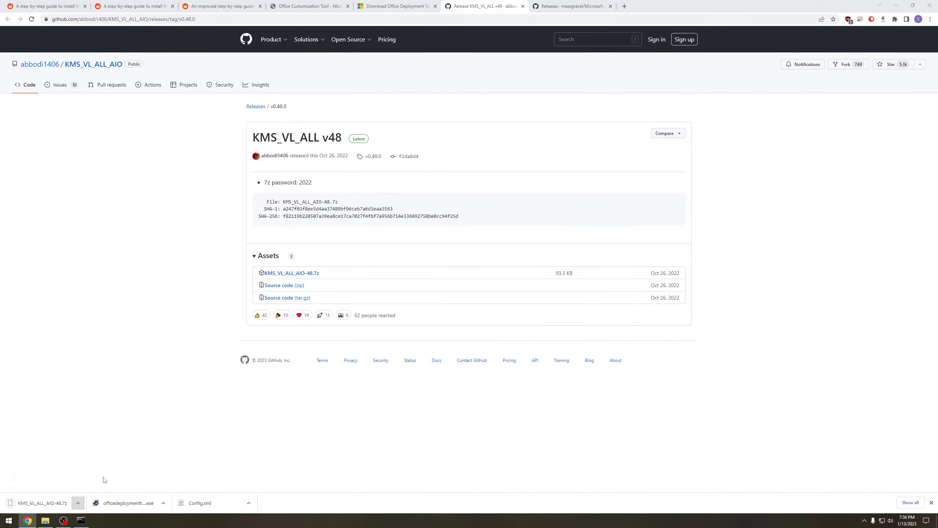
right_click(436, 315)
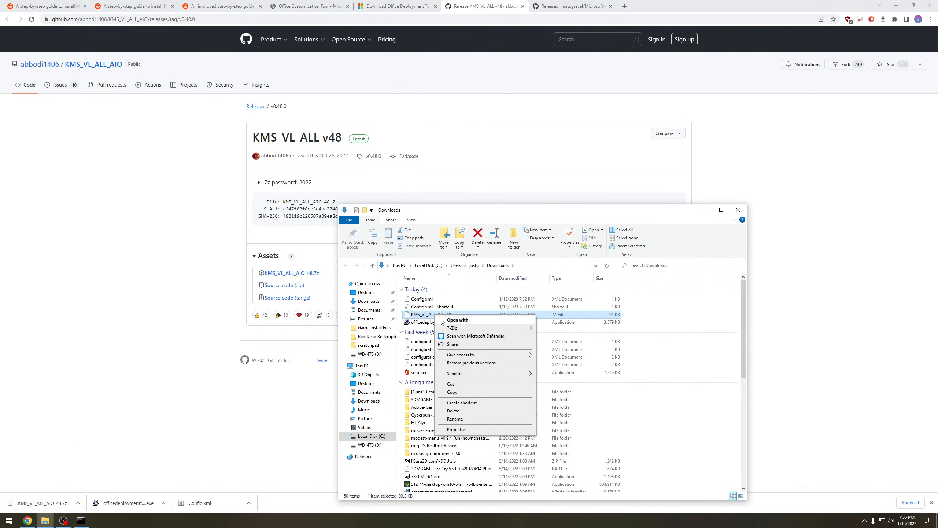
mouse_move(459, 328)
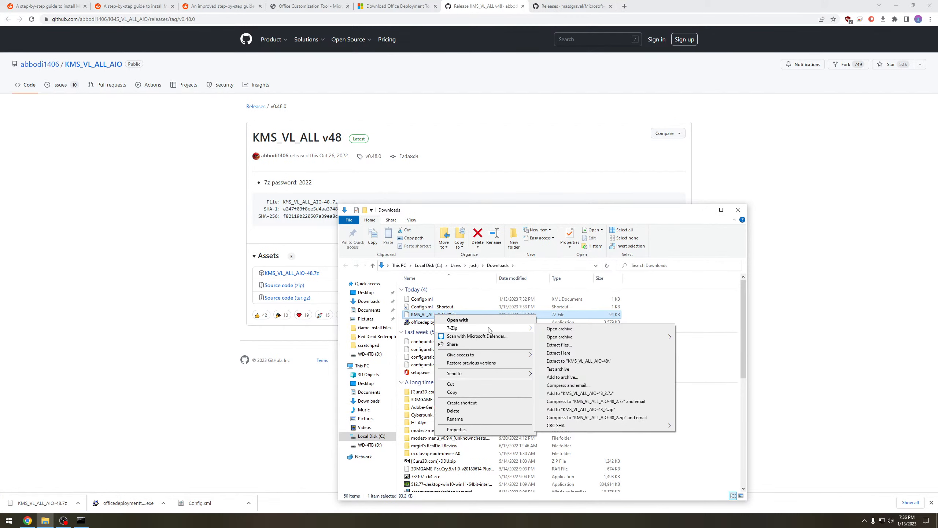
left_click(598, 361)
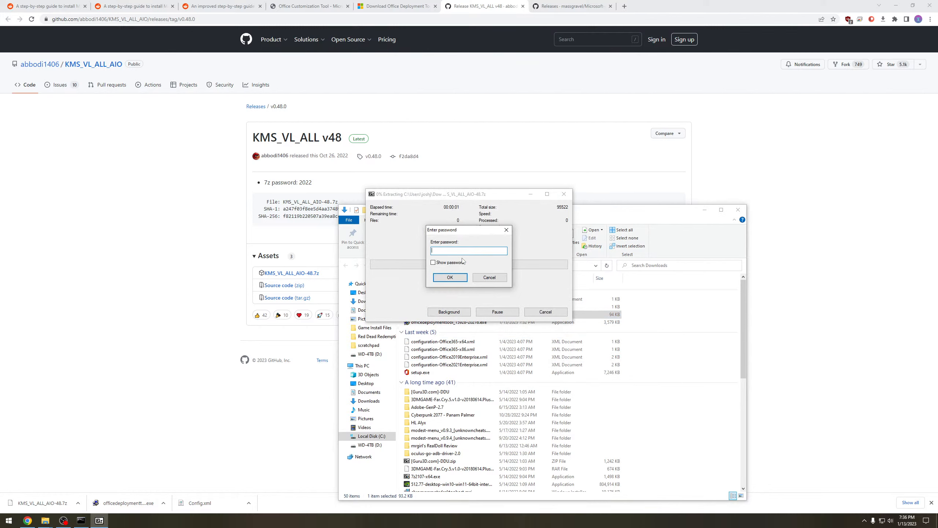
type("2022")
key("Return")
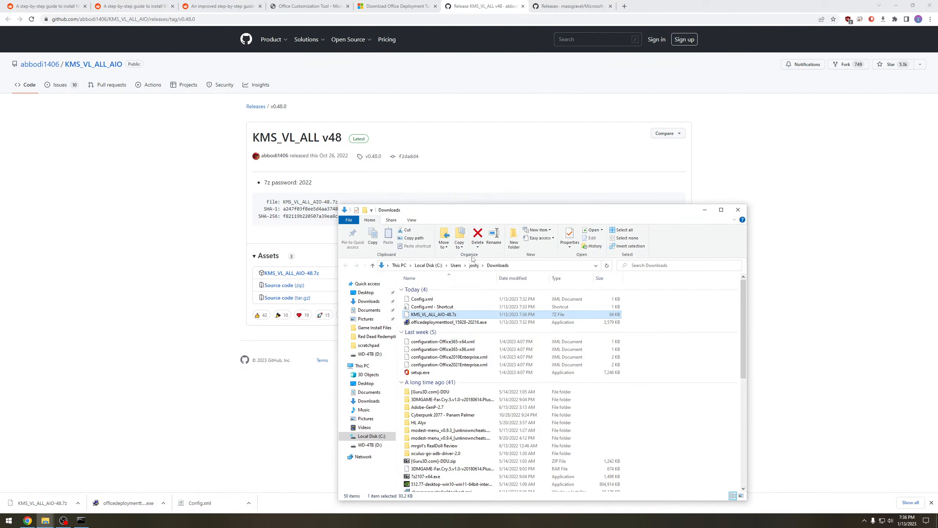
- Run KMS_VL_ALL_AIO.cmd from the extracted folder as administrator and reposition its console window
double_click(422, 301)
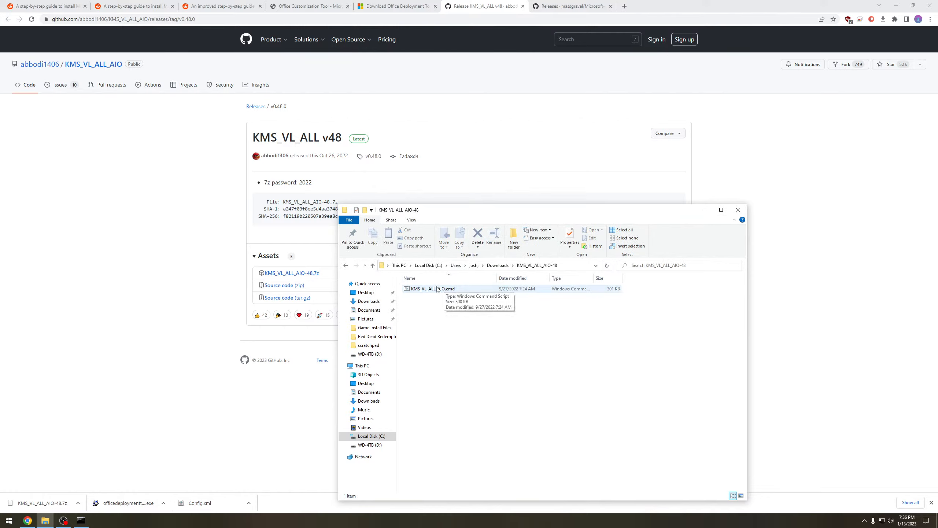
double_click(435, 289)
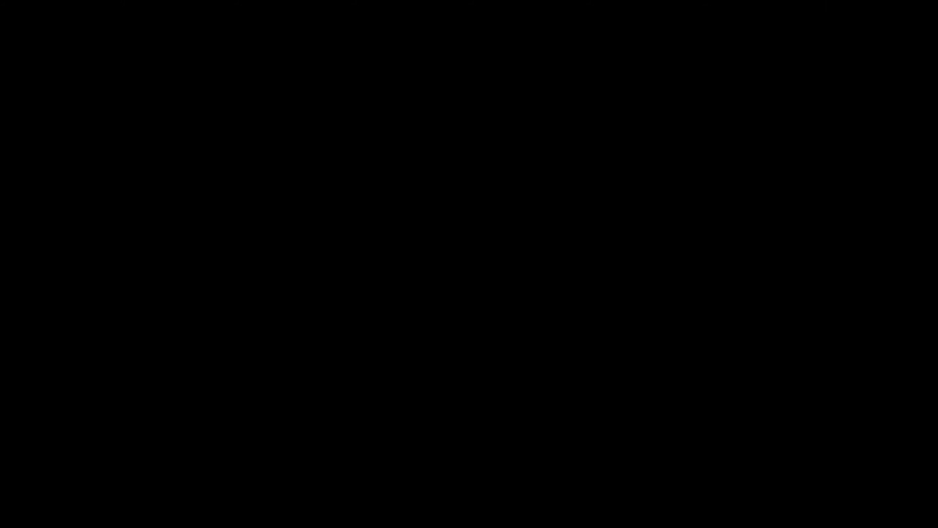
left_click_drag(472, 175, 503, 259)
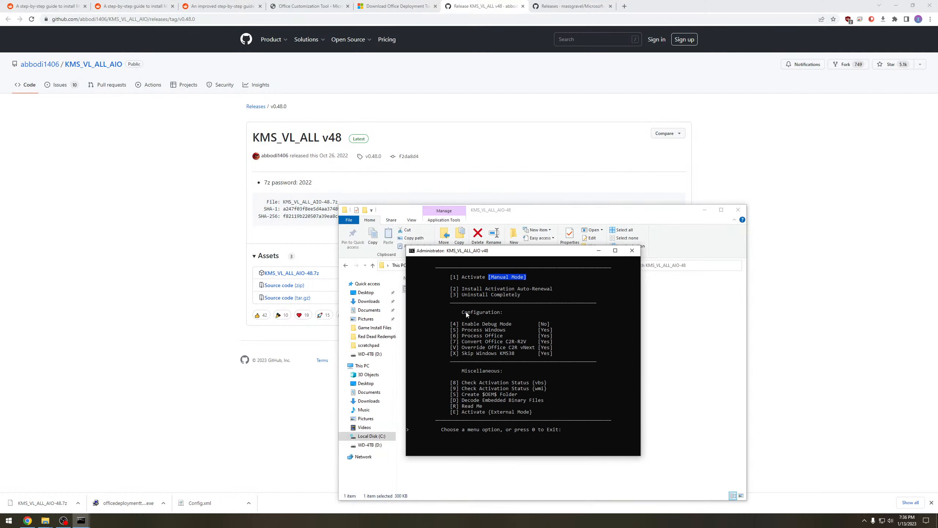
left_click_drag(518, 252, 529, 266)
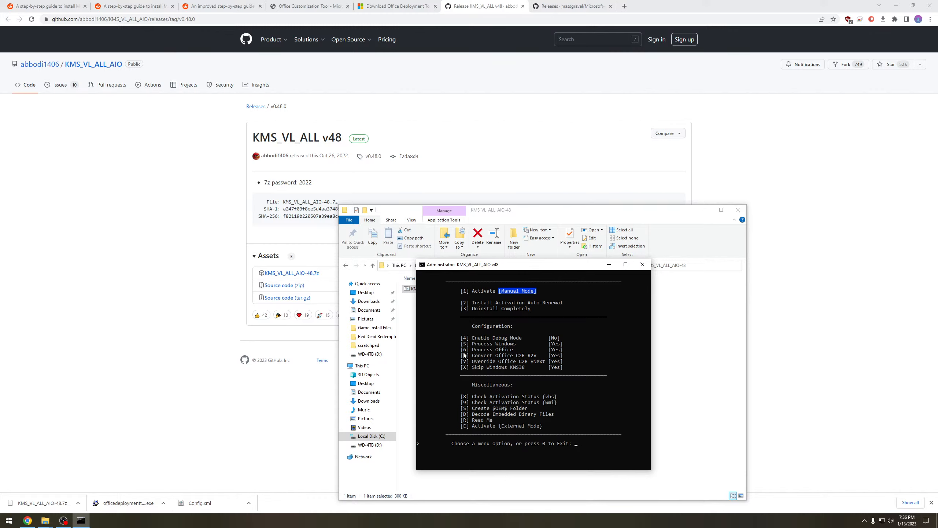
- Set Process Windows to No, activate Office in Manual Mode, and exit the script
key("5")
key("1")
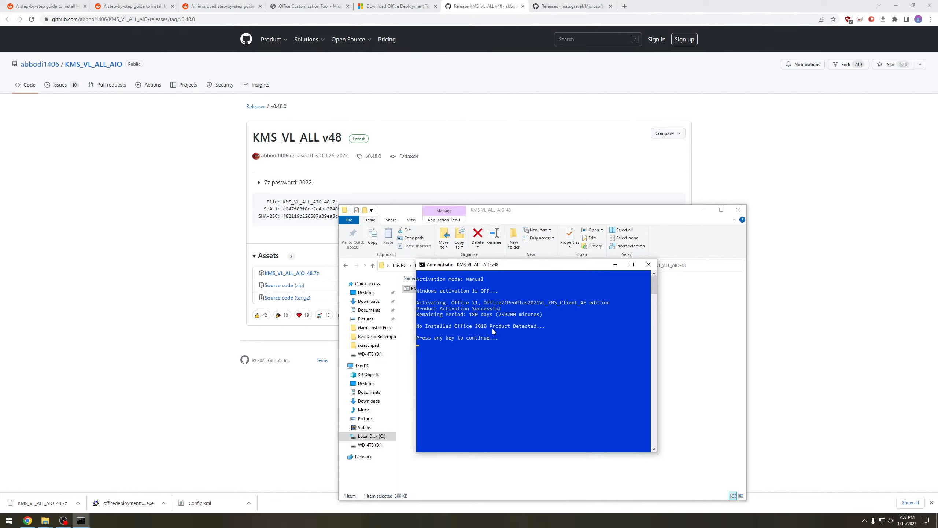
key("Return")
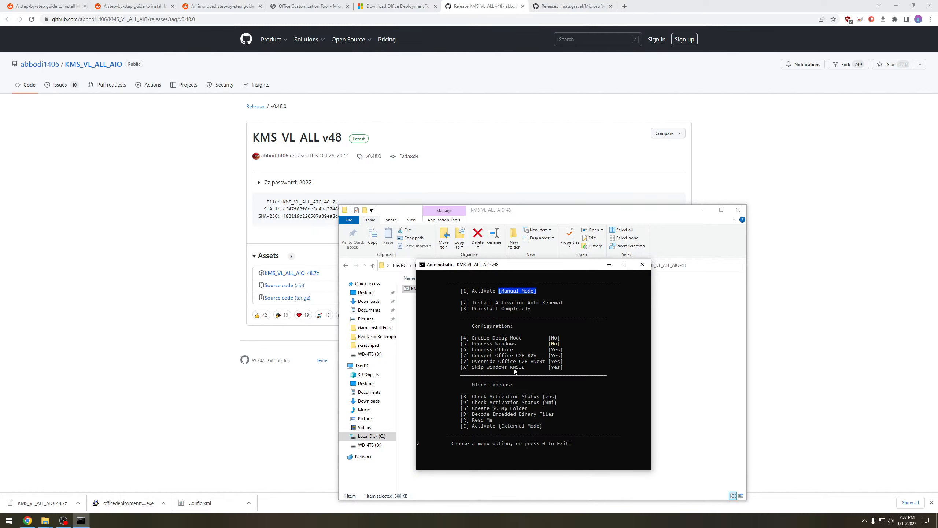
key("0")
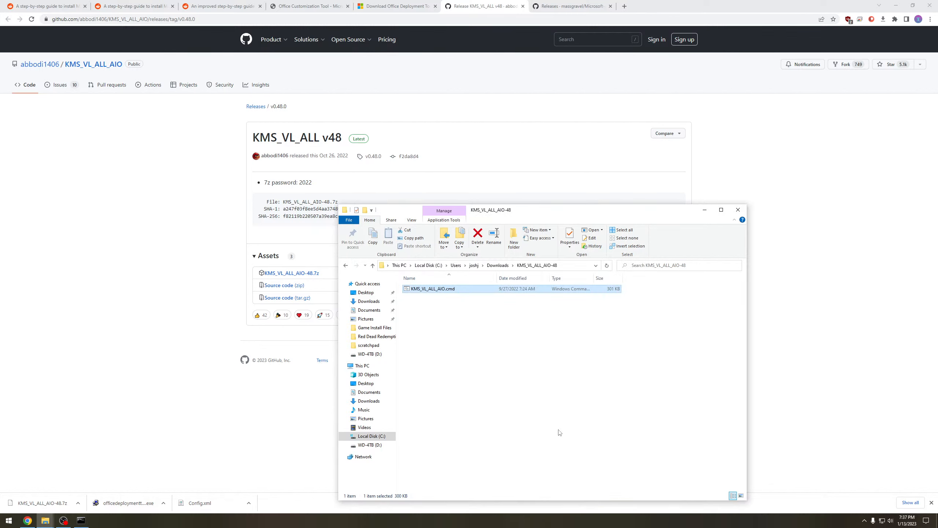
- Close the script folder, launch Excel, dismiss its privacy notice, and check the Office activation status in the account information
left_click(738, 209)
key("super")
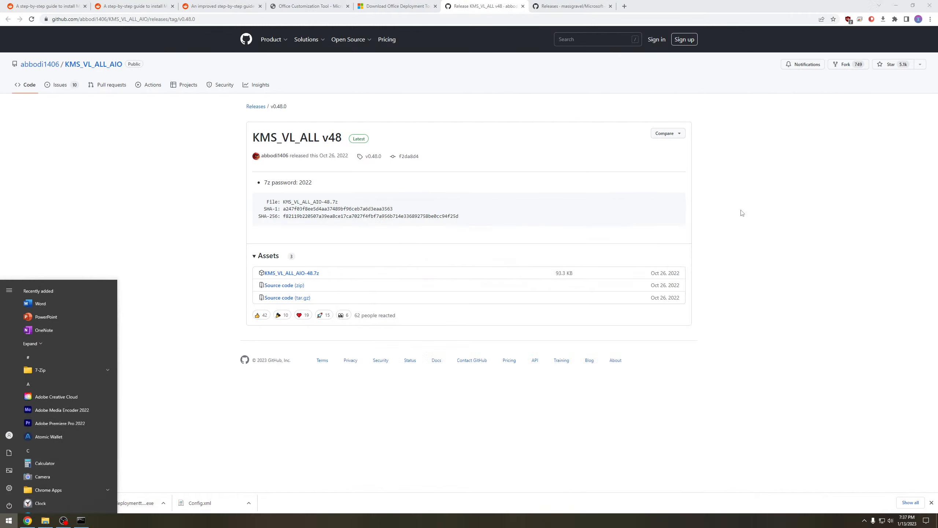
type("excel")
key("Return")
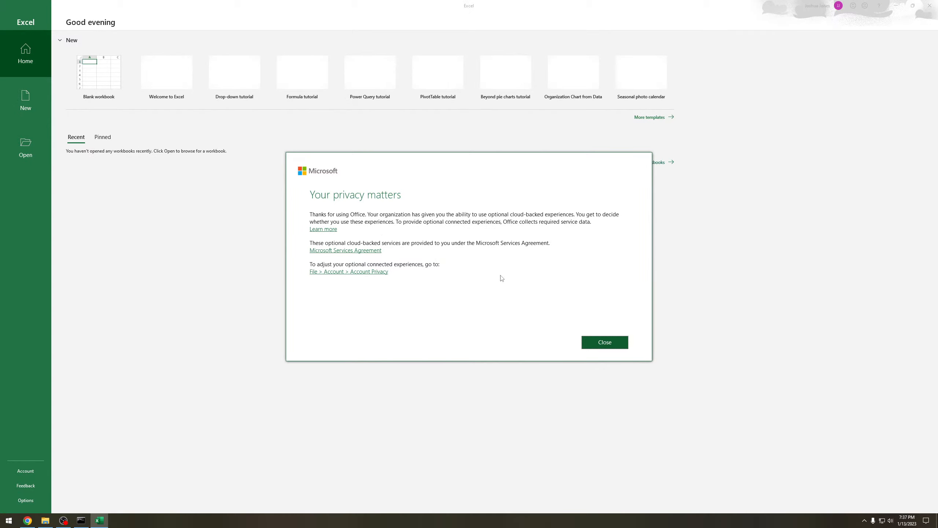
left_click(609, 345)
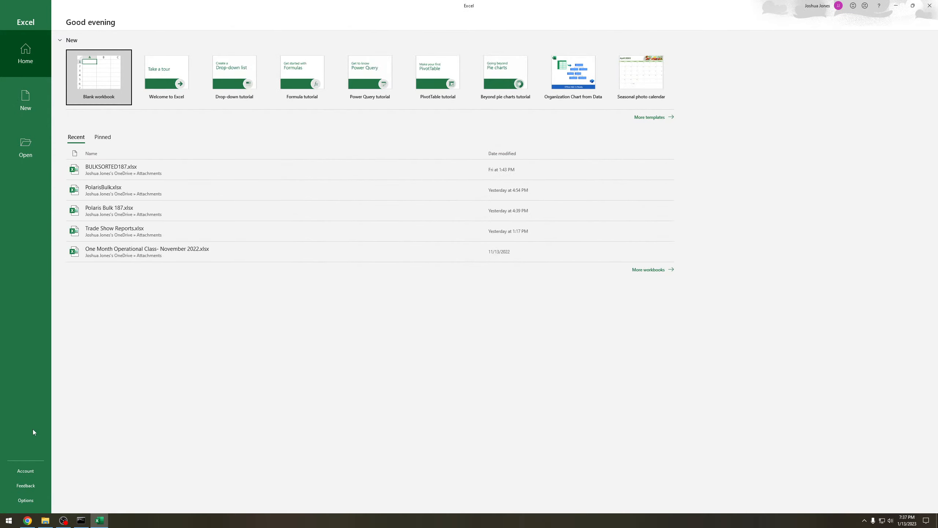
left_click(25, 470)
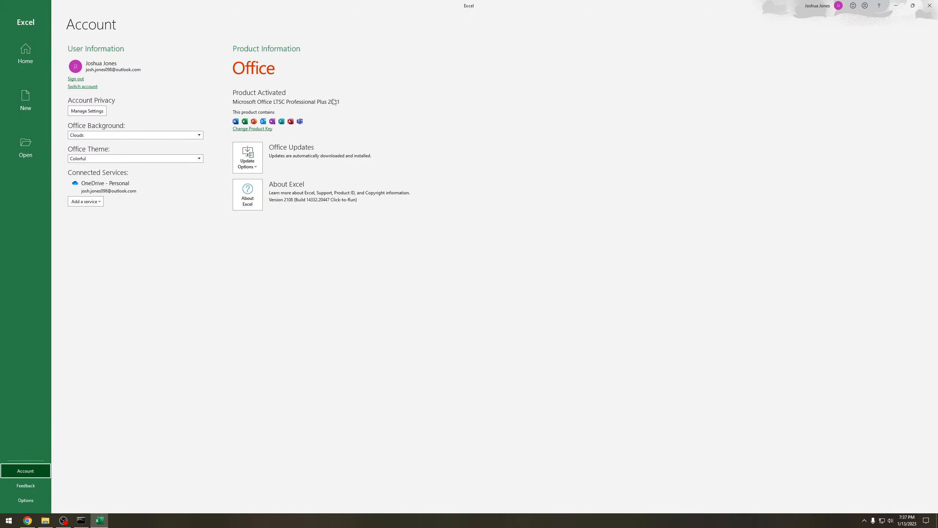
- Close Excel and return to the original Reddit guide's comment thread in the browser
double_click(710, 3)
left_click(835, 112)
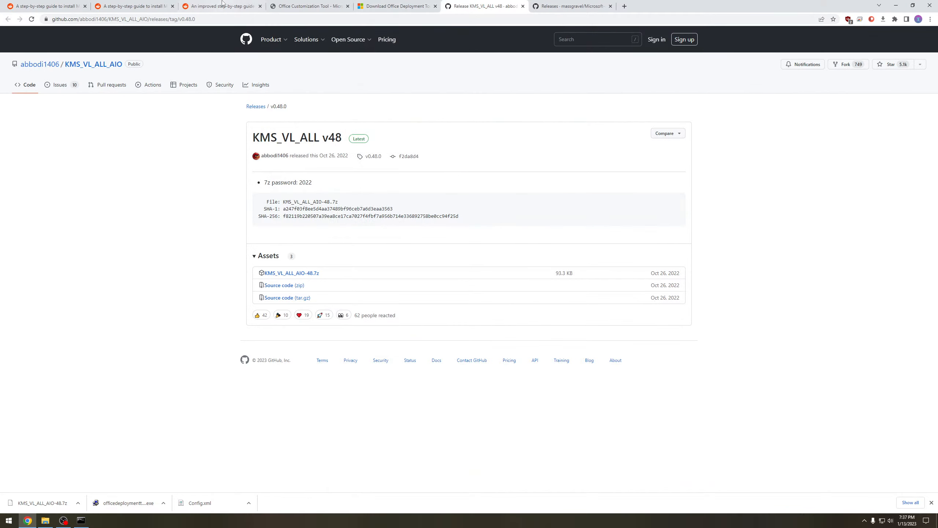
left_click(134, 6)
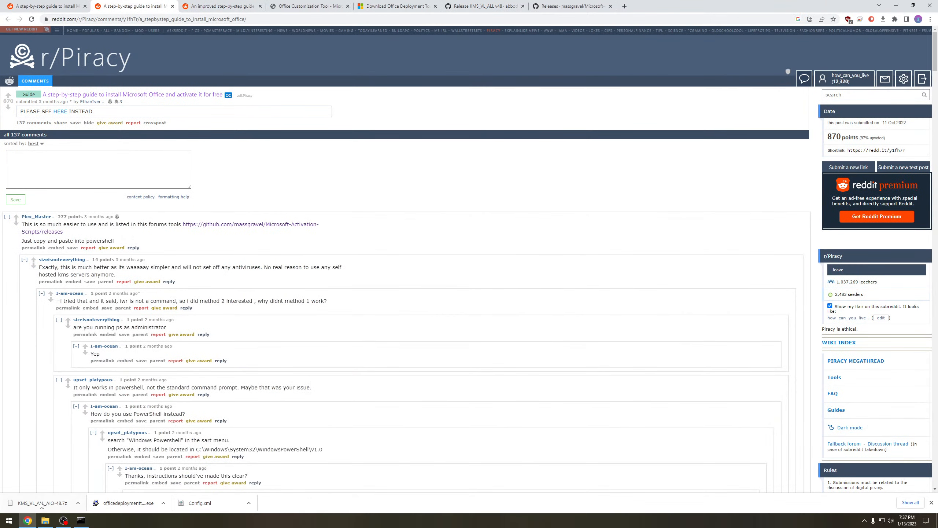
- Permanently delete the KMS_VL_ALL_AIO files, Config.xml and its shortcut, the deployment tool, the configuration XML files and setup.exe from Downloads
left_click(45, 520)
left_click(423, 289)
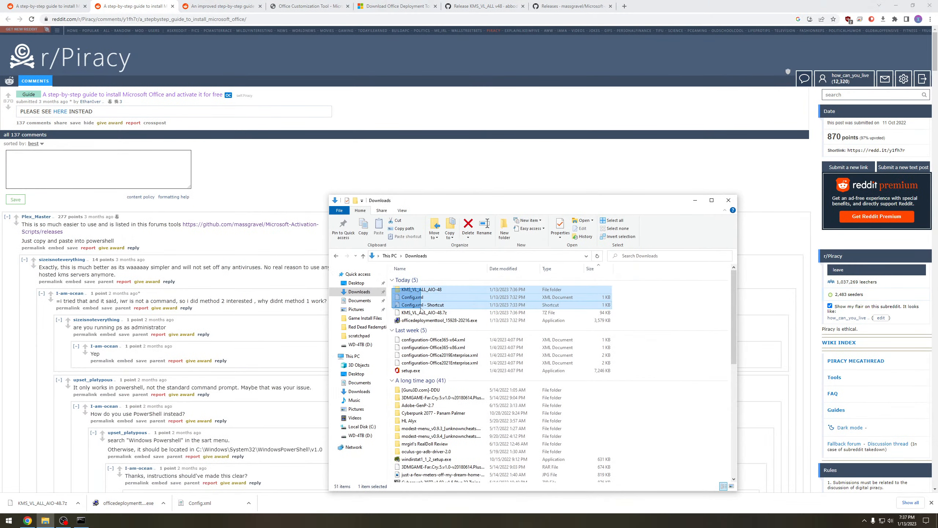
left_click(423, 312, "shift")
right_click(423, 313)
left_click_drag(391, 322, 429, 373)
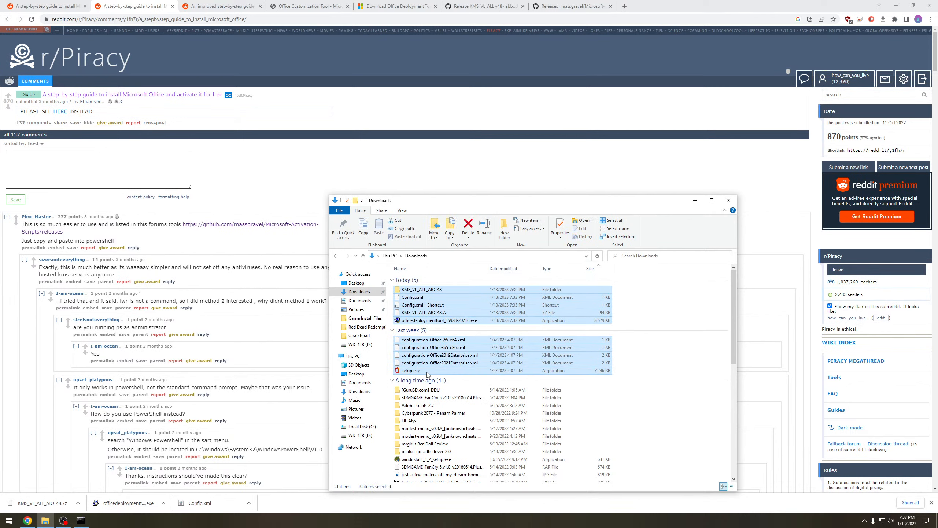
right_click(429, 373)
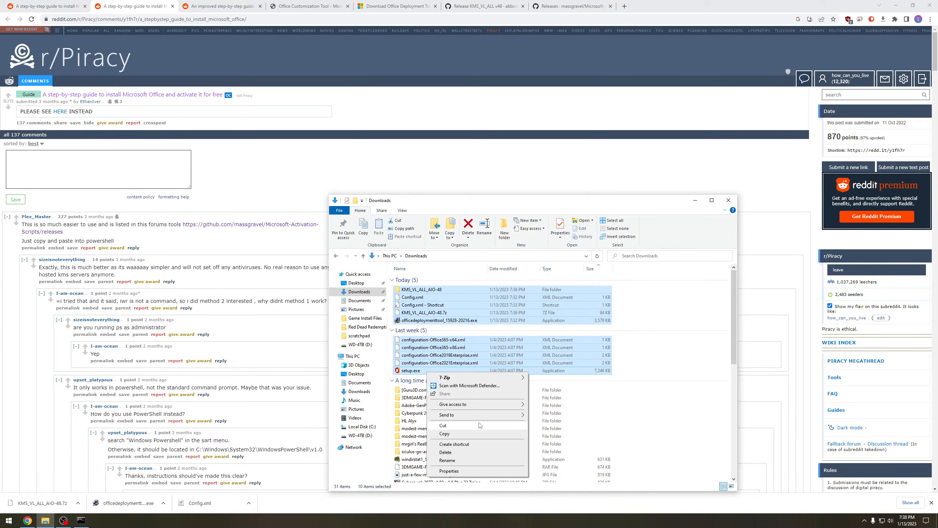
left_click(461, 452)
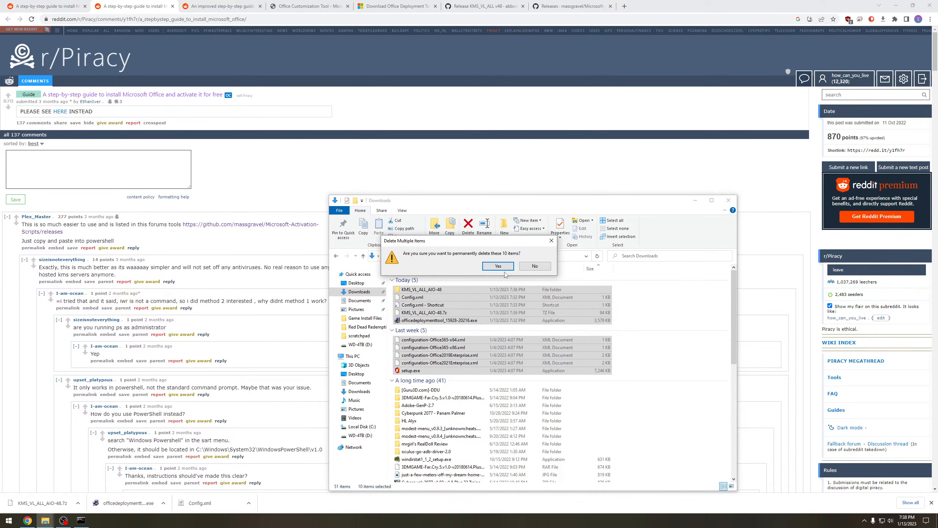
left_click(628, 265)
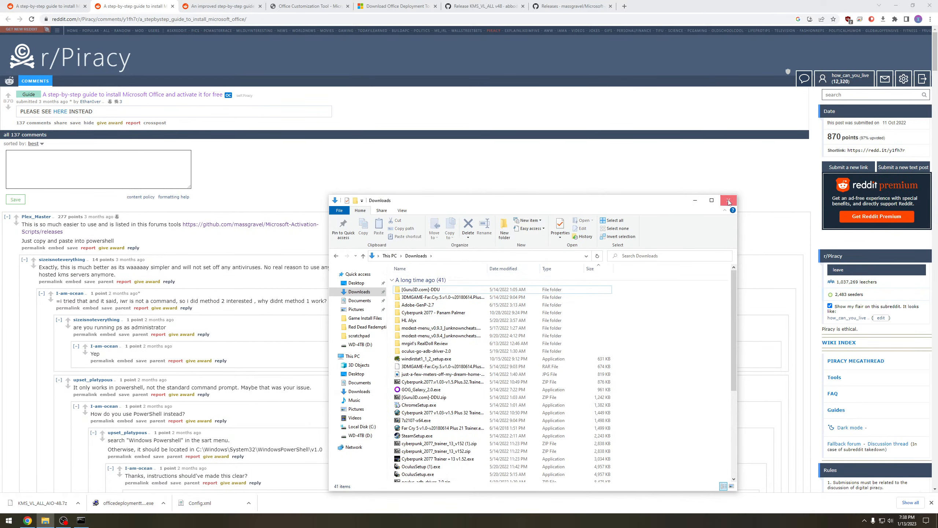